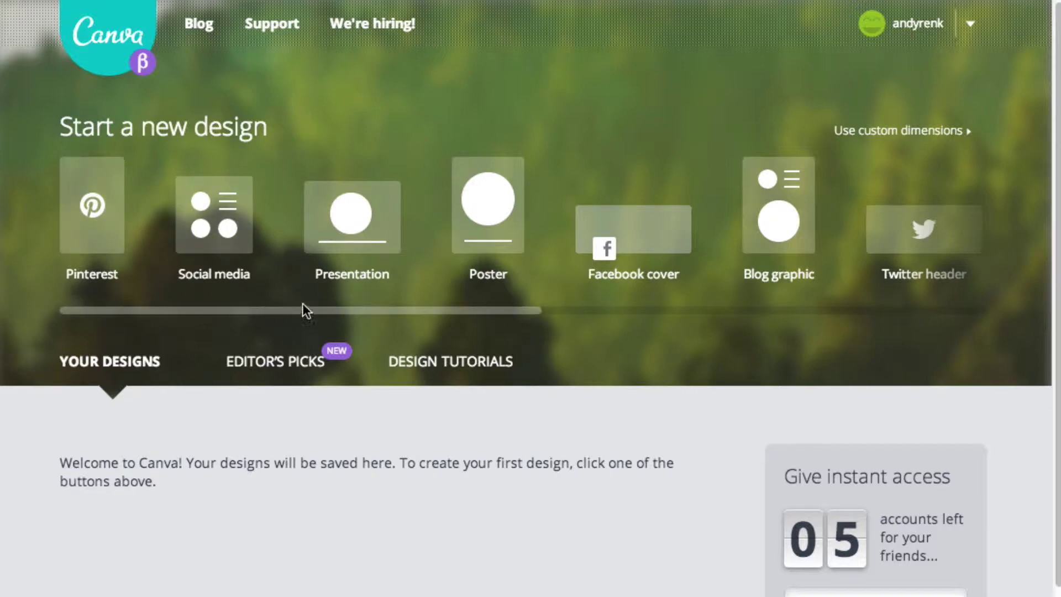
# Look through the available design types and start a new Social media design.
pyautogui.moveTo(310, 310); pyautogui.dragTo(461, 311)
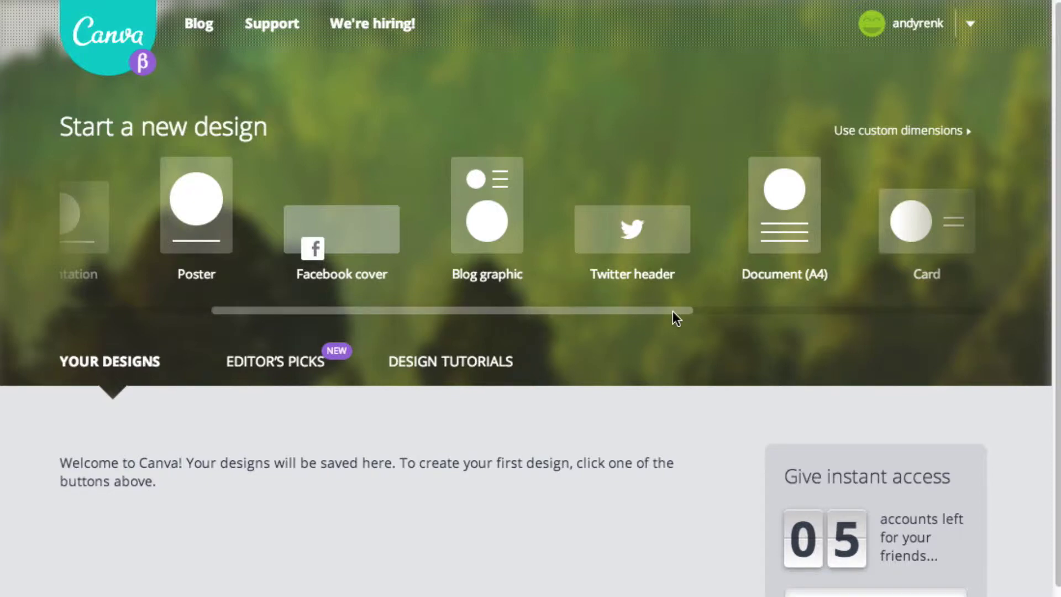
pyautogui.moveTo(672, 310); pyautogui.dragTo(102, 314)
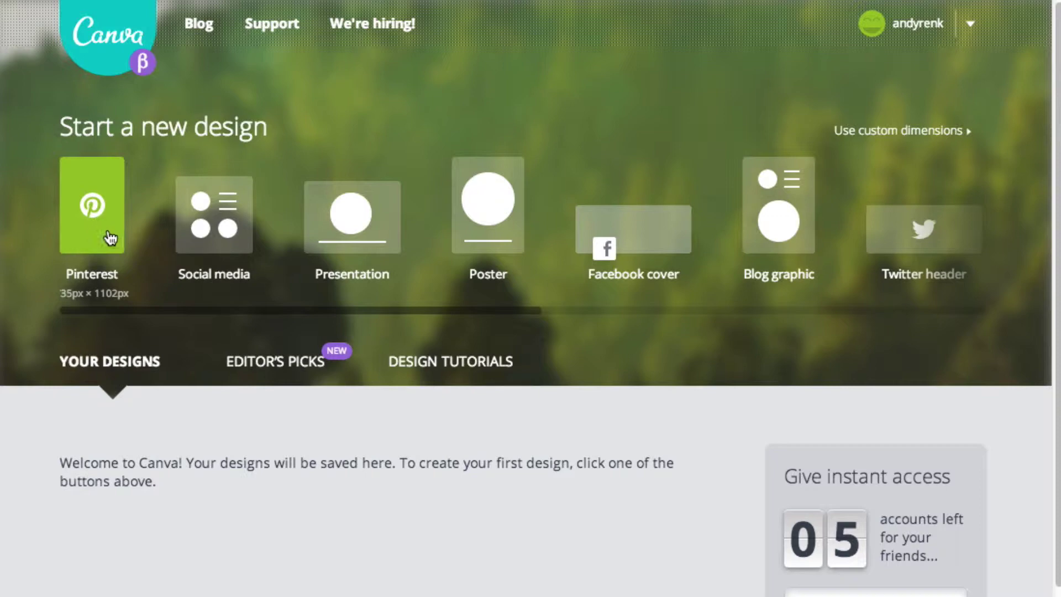
pyautogui.click(219, 231)
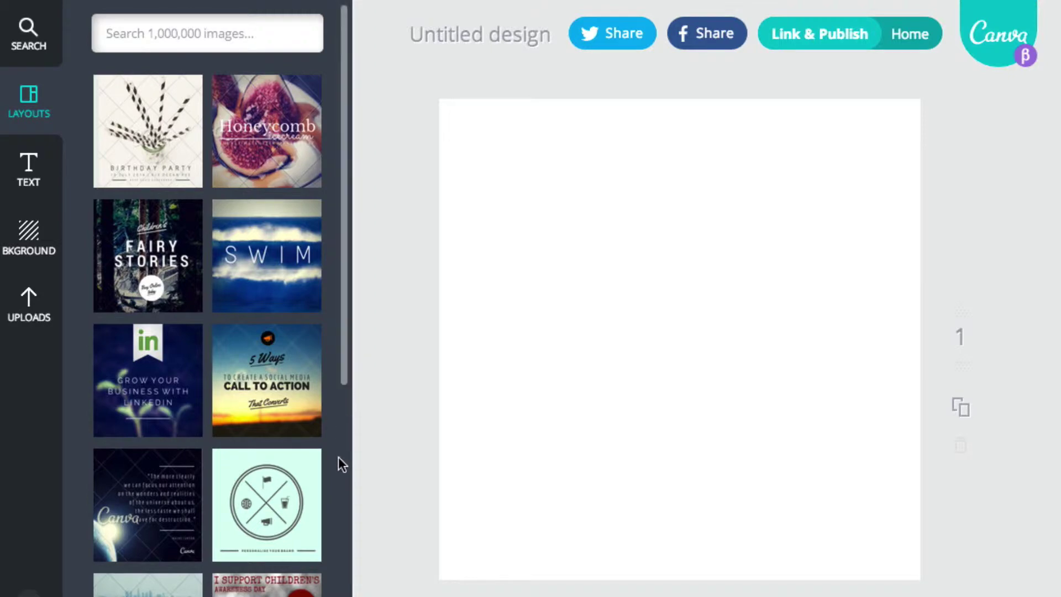
# Browse the ready-made layouts offered for the social media design.
pyautogui.scroll(-10, 338, 456)
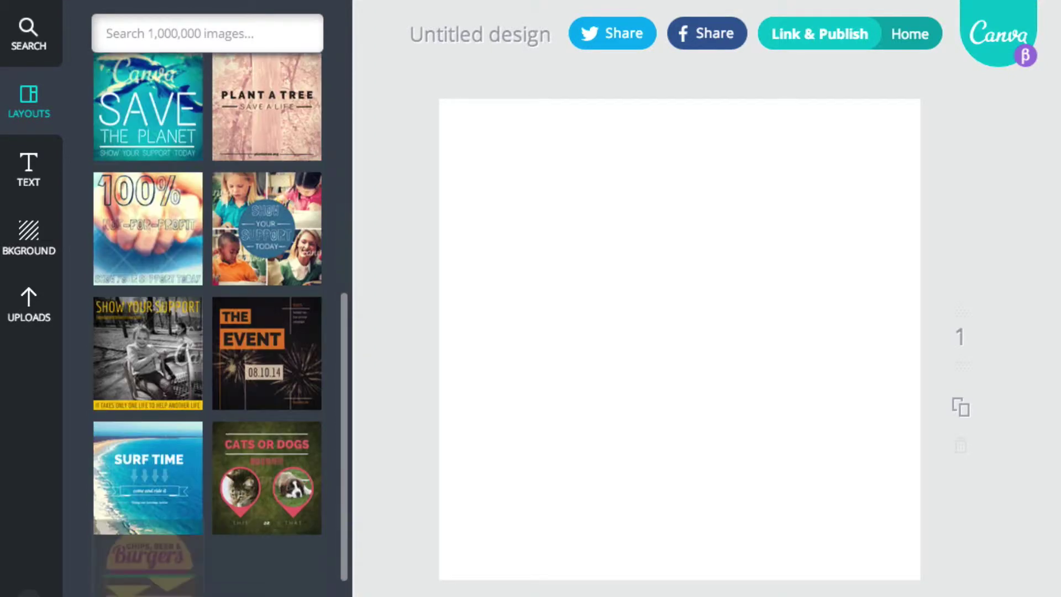
pyautogui.scroll(-5, 345, 547)
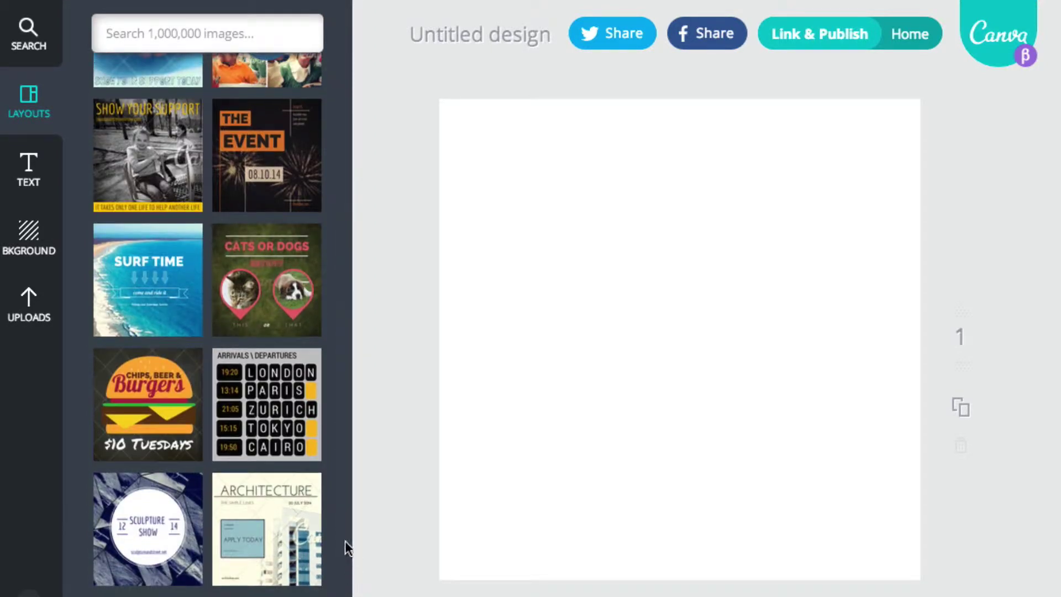
pyautogui.scroll(-10, 346, 545)
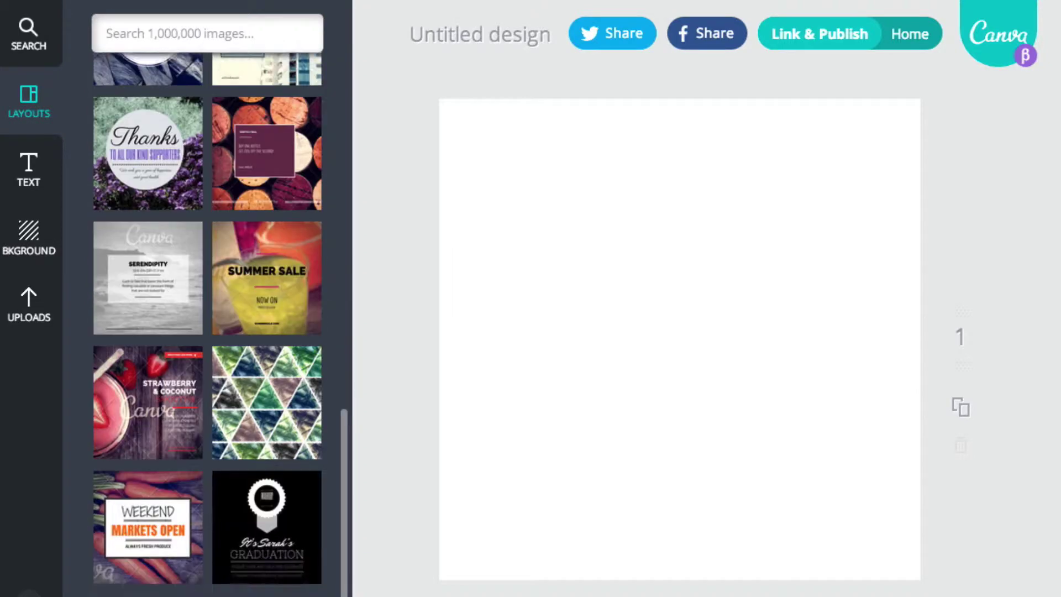
pyautogui.scroll(-4, 346, 544)
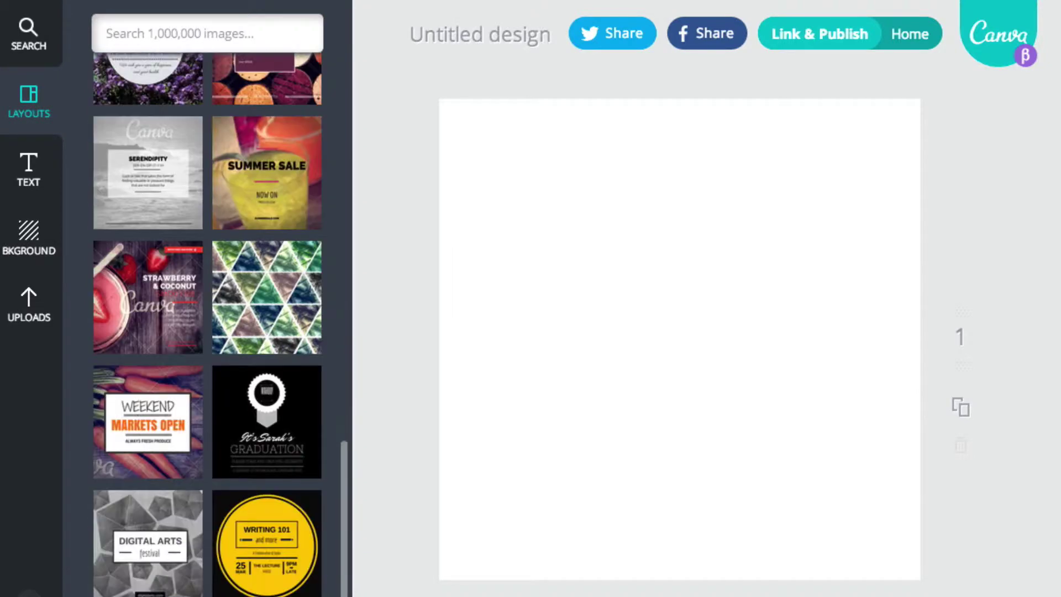
pyautogui.scroll(-3, 345, 544)
pyautogui.moveTo(366, 471); pyautogui.dragTo(356, 89)
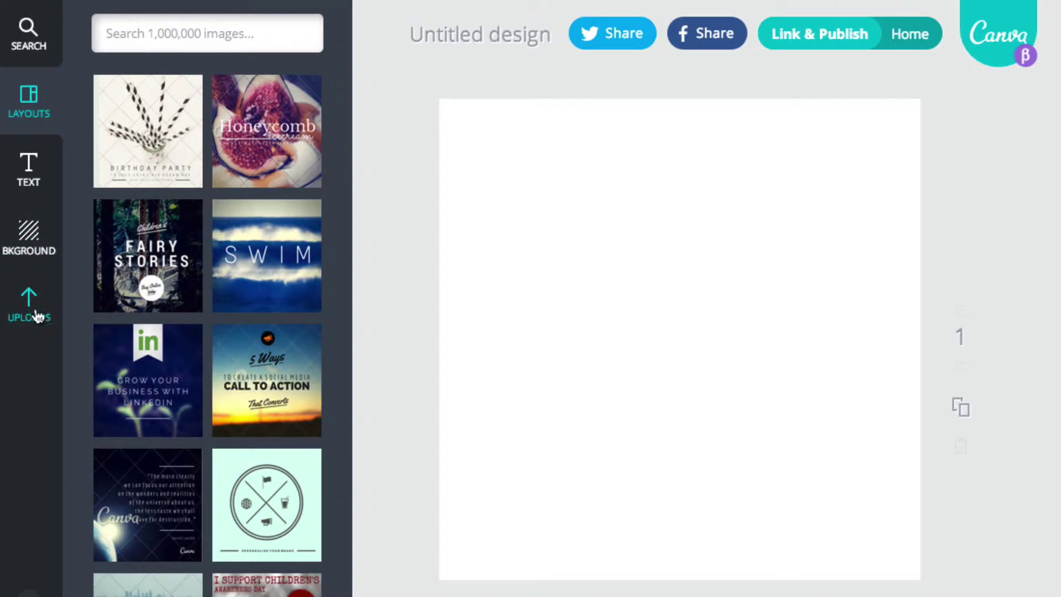
# Try out the round teal HELLO speech bubble at a reduced size on the page, then delete it.
pyautogui.click(29, 33)
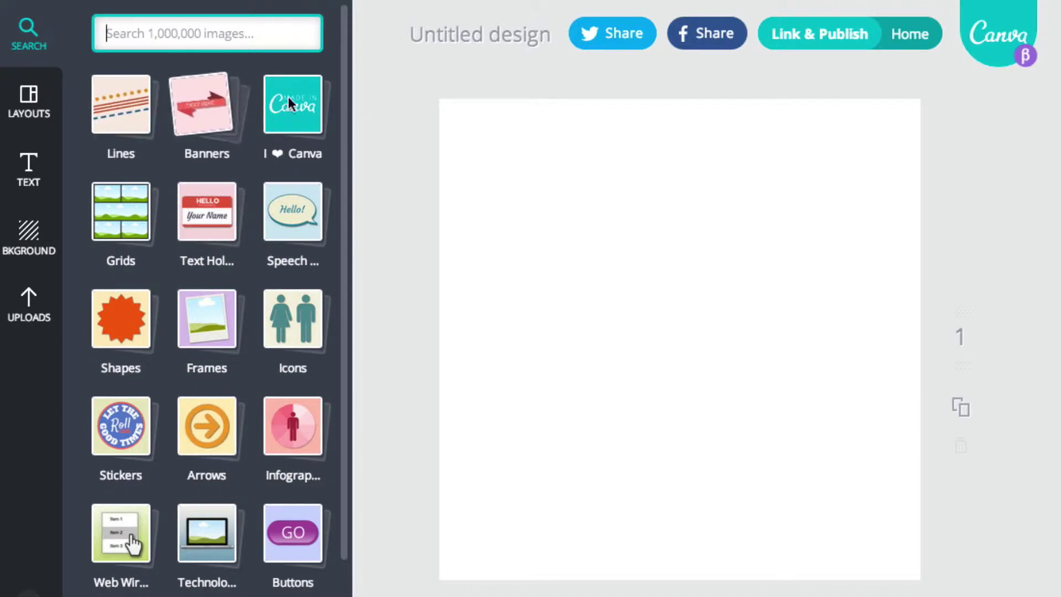
pyautogui.click(293, 212)
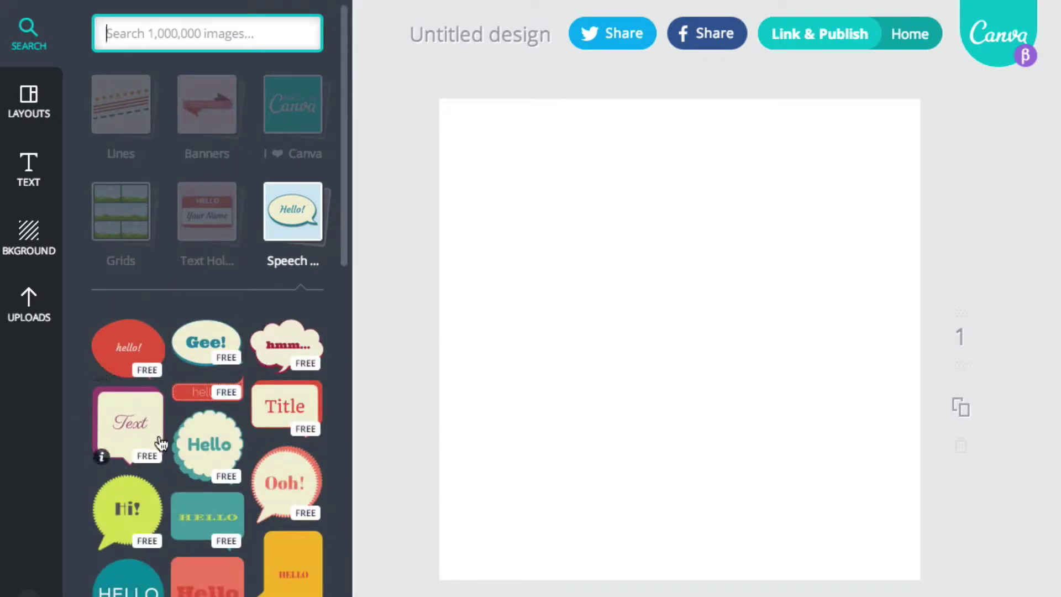
pyautogui.moveTo(139, 579); pyautogui.dragTo(648, 280)
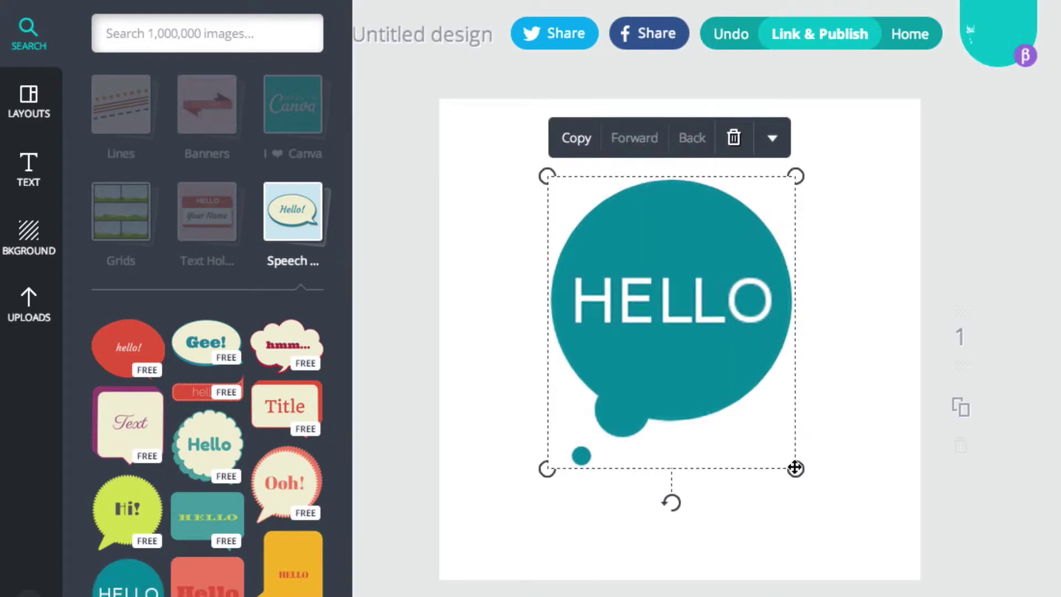
pyautogui.moveTo(796, 469); pyautogui.dragTo(815, 464)
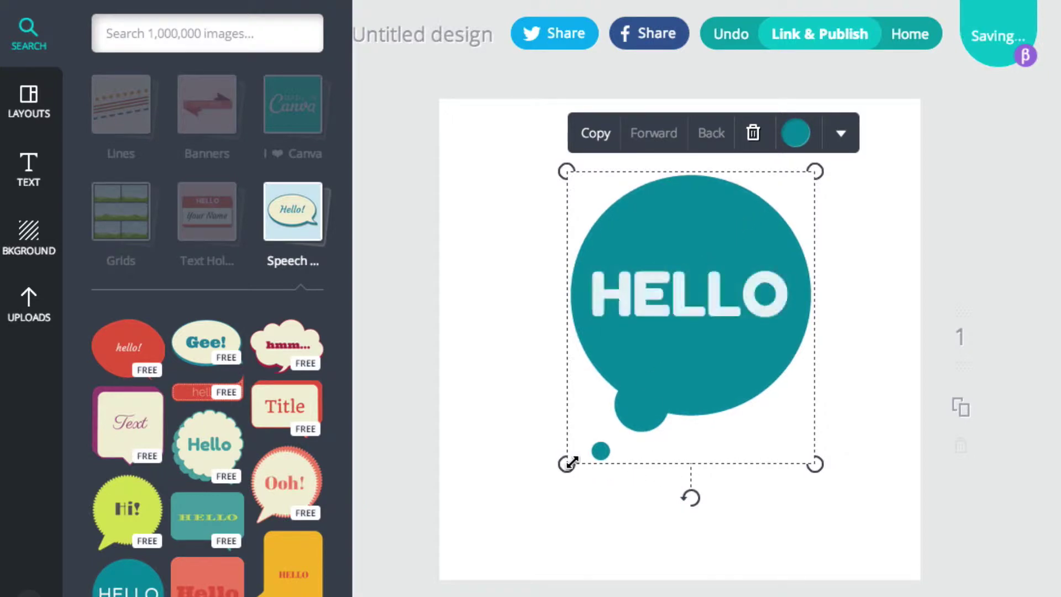
pyautogui.moveTo(571, 461); pyautogui.dragTo(797, 284)
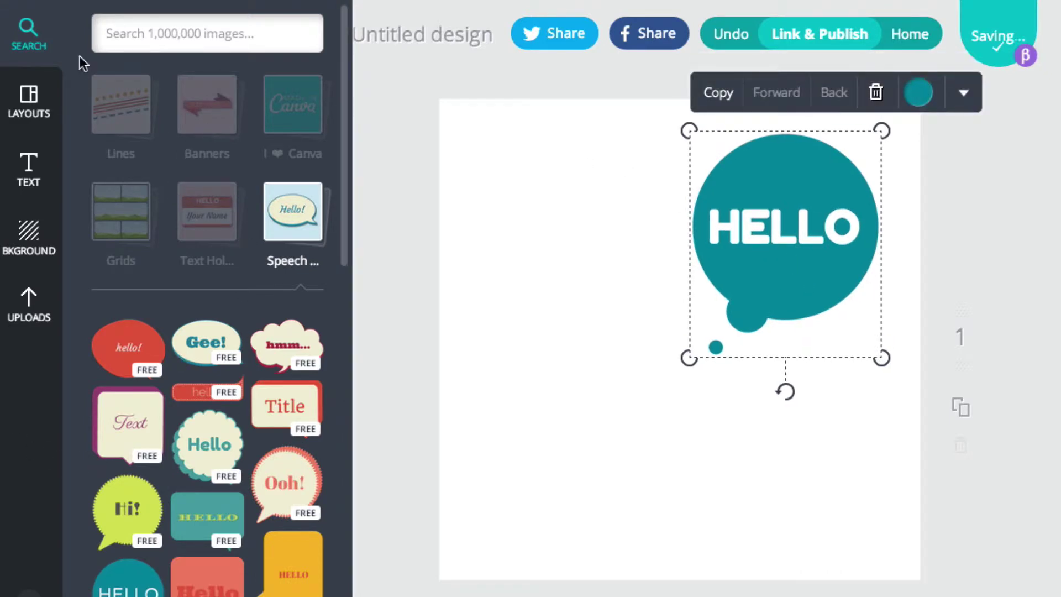
pyautogui.press('Delete')
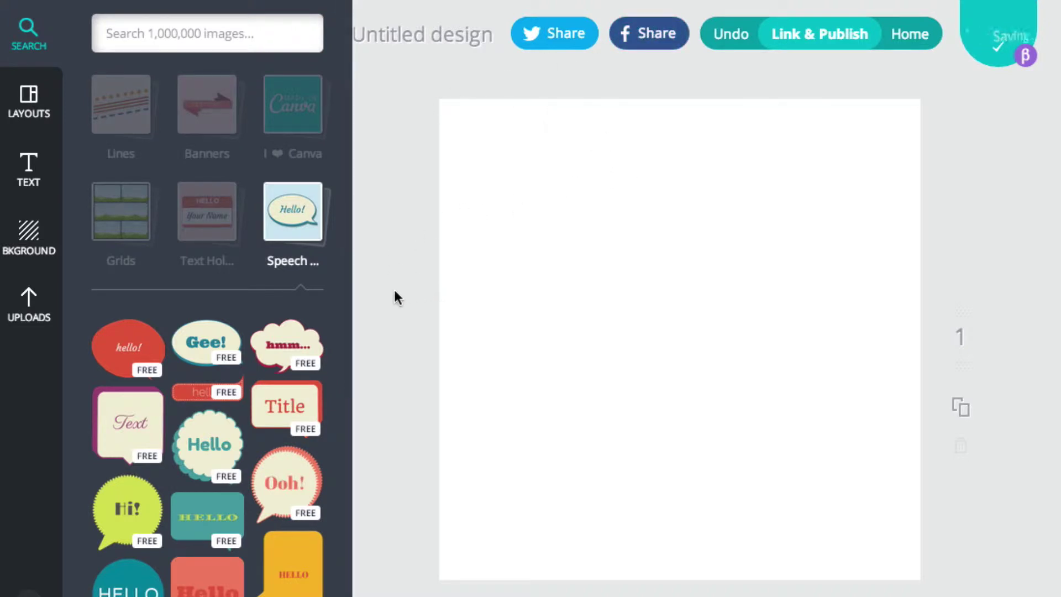
# Search the image library for "apple".
pyautogui.click(162, 32)
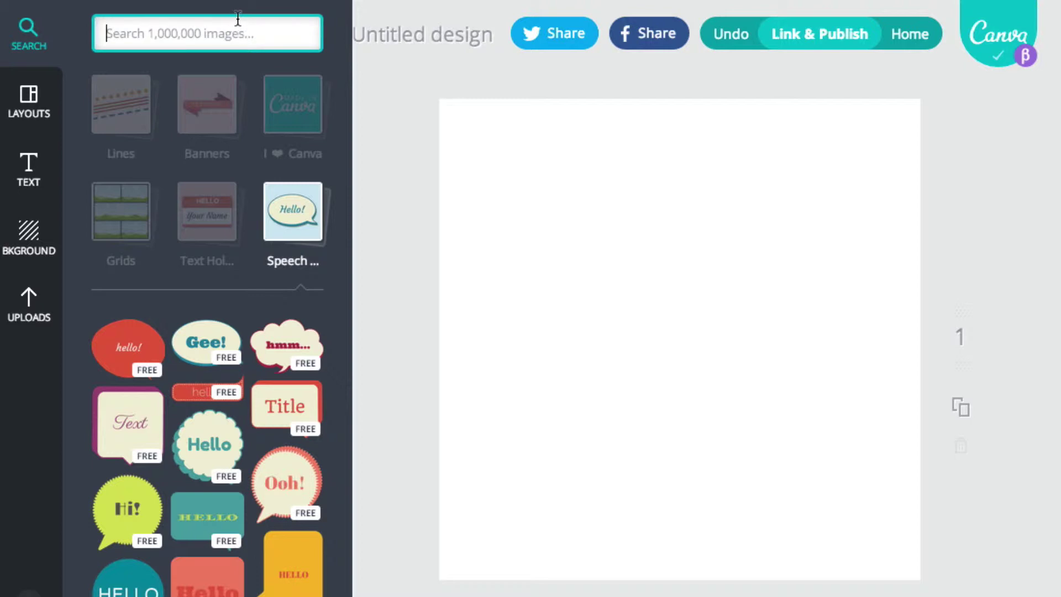
pyautogui.write('apple')
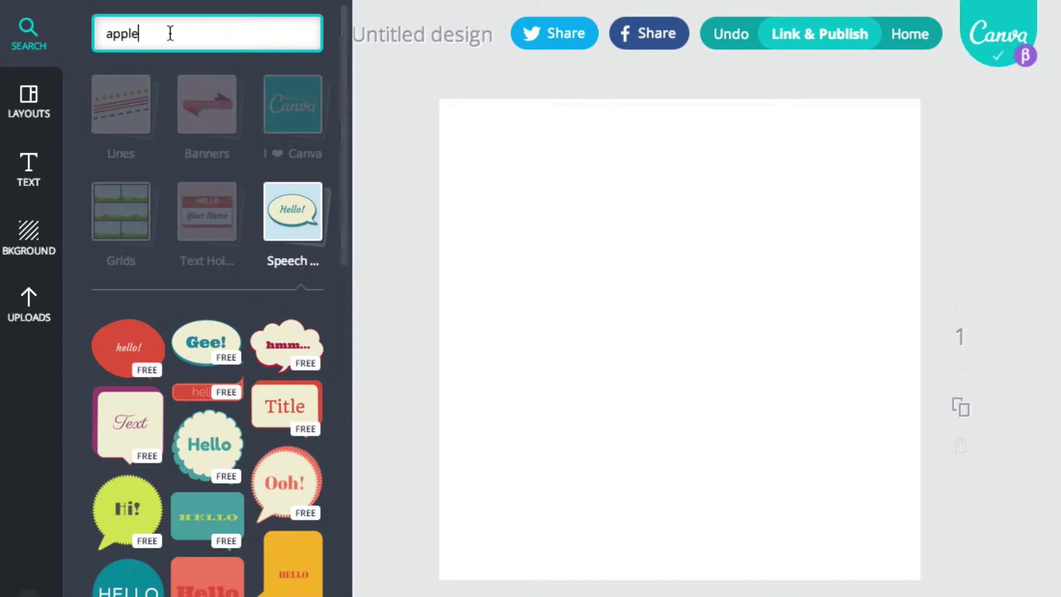
pyautogui.moveTo(159, 35); pyautogui.dragTo(84, 36)
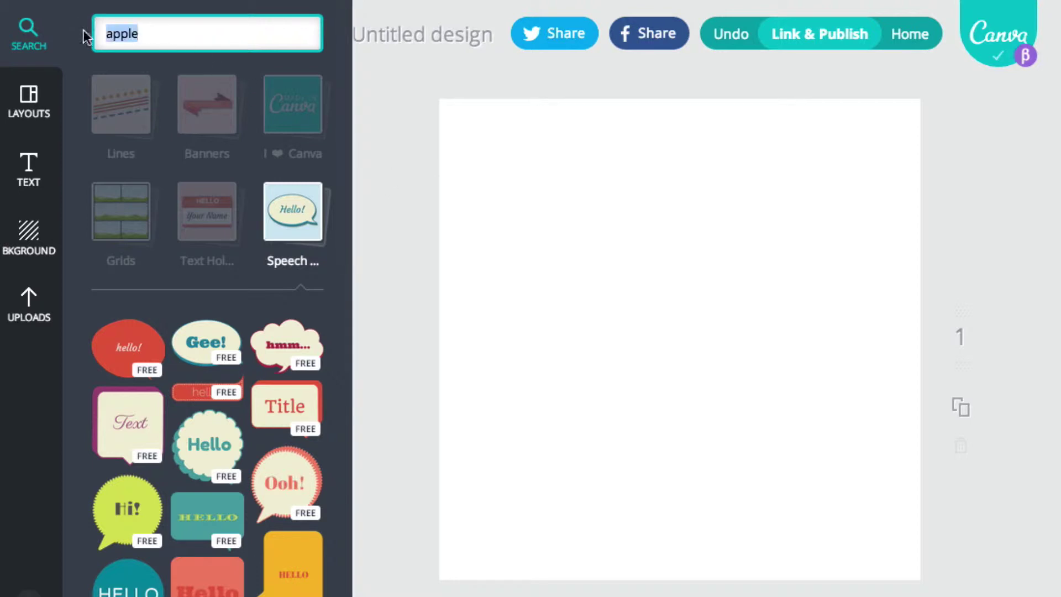
pyautogui.click(187, 34)
pyautogui.moveTo(150, 34); pyautogui.dragTo(100, 33)
pyautogui.click(166, 34)
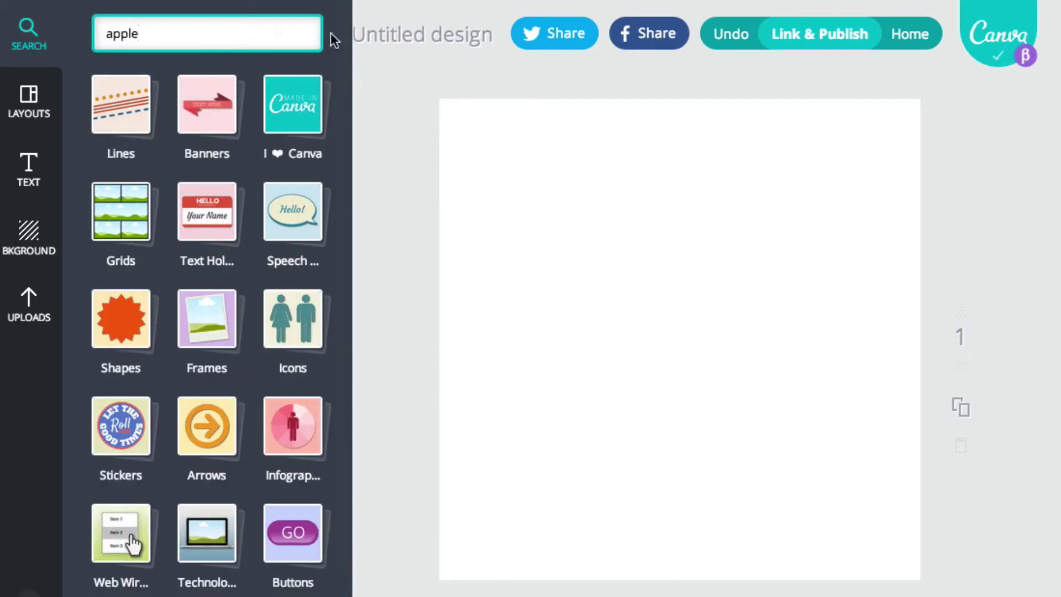
pyautogui.click(73, 26)
pyautogui.moveTo(171, 36); pyautogui.dragTo(96, 32)
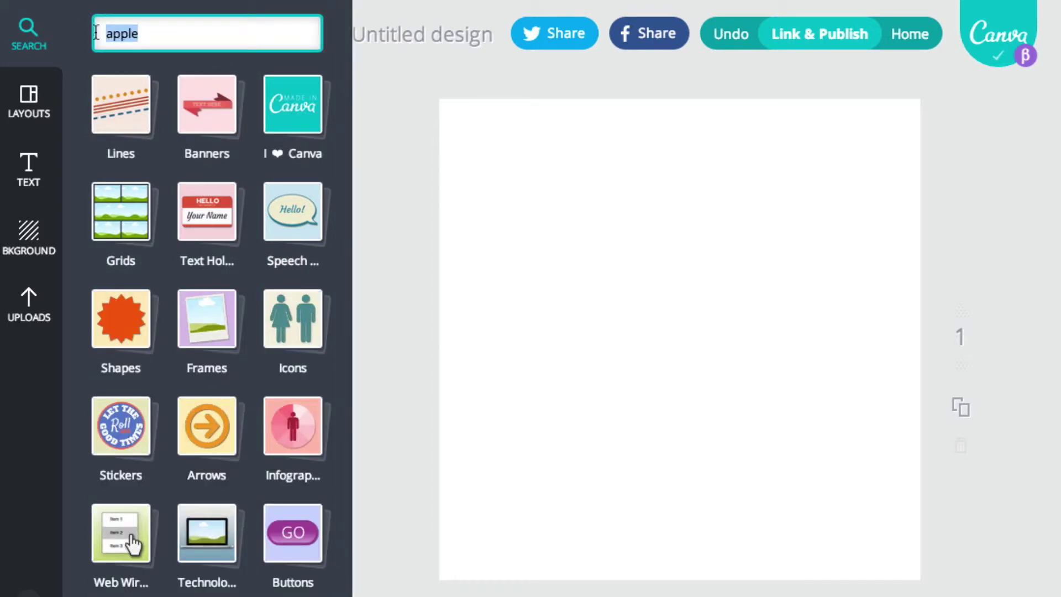
pyautogui.click(175, 35)
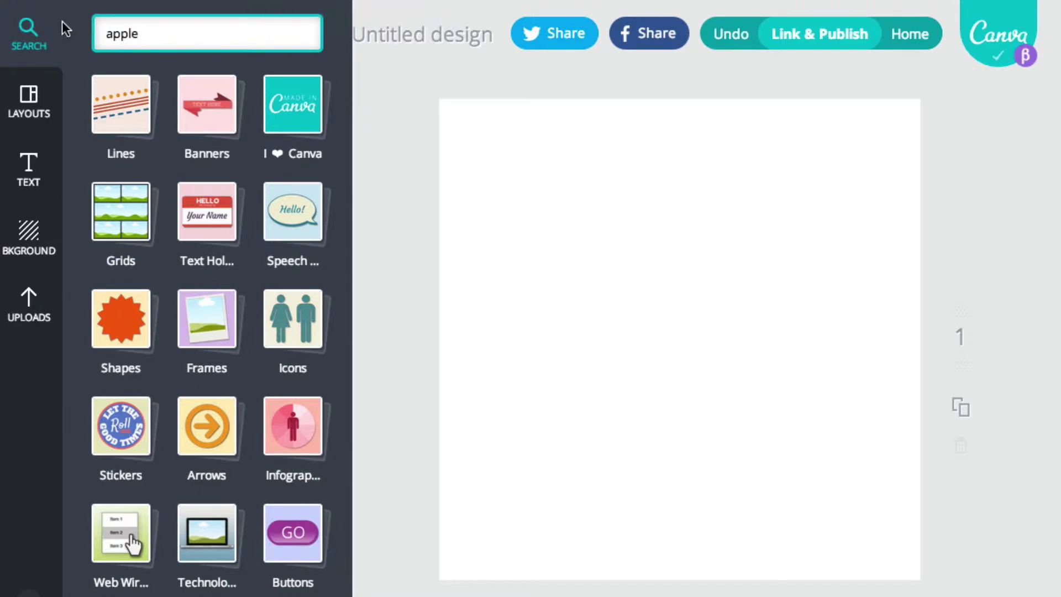
pyautogui.press('Return')
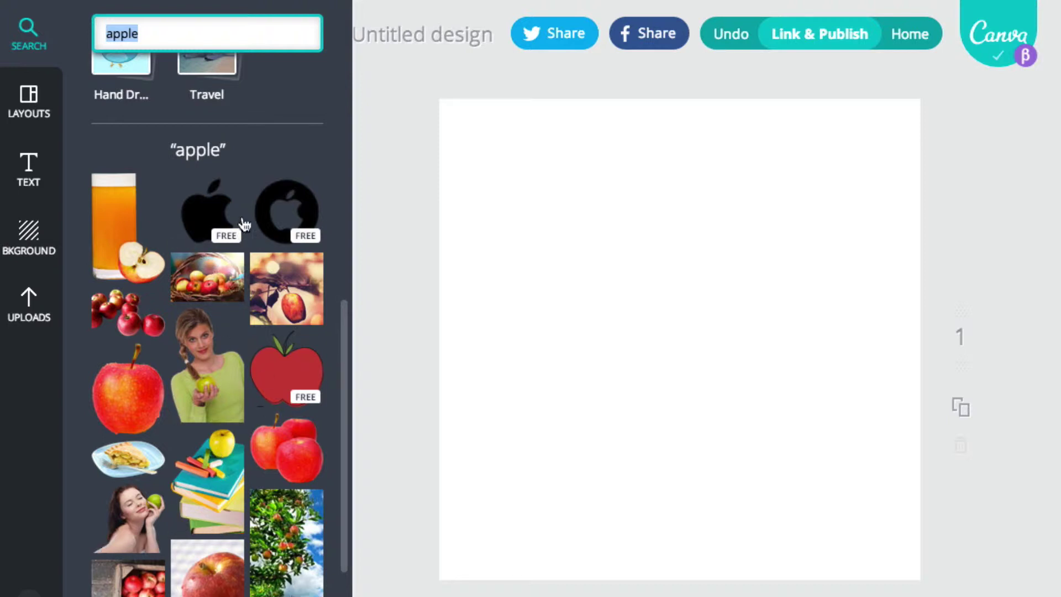
# Add the free circular black Apple logo to the page, enlarged and horizontally centred in the upper half.
pyautogui.click(207, 219)
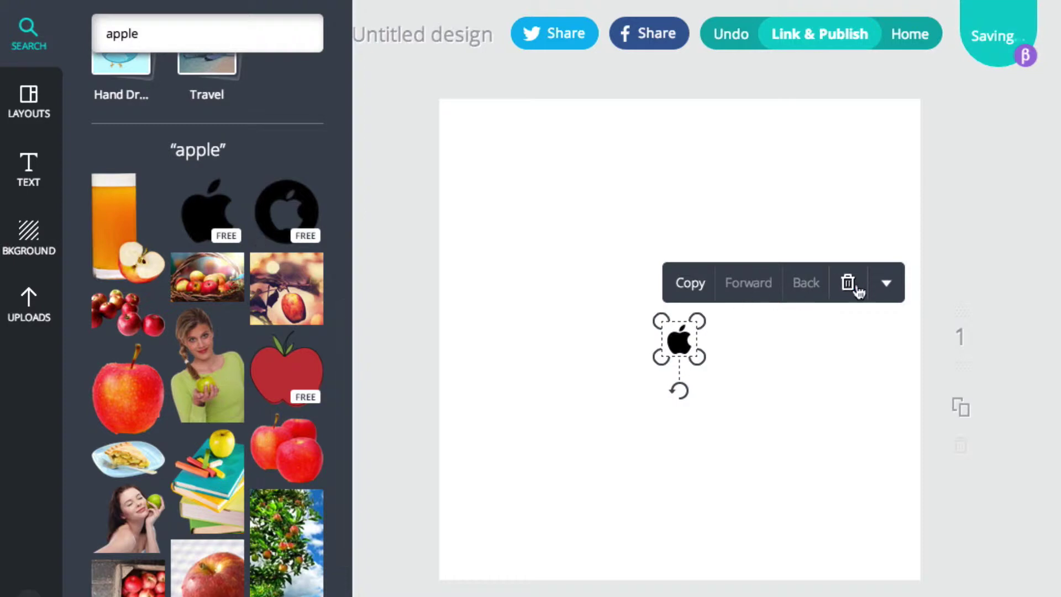
pyautogui.click(856, 288)
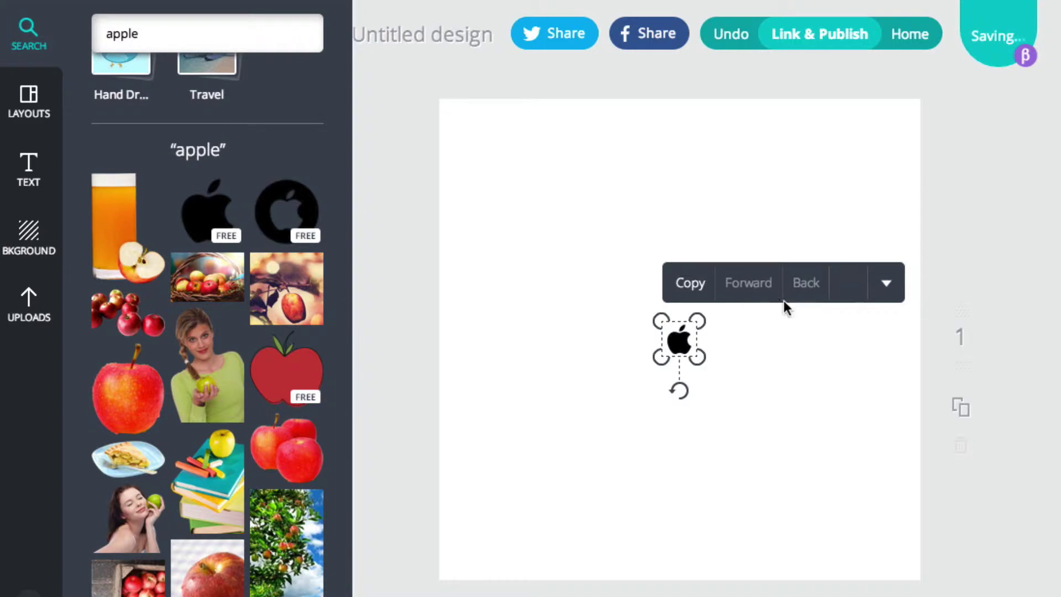
pyautogui.click(294, 210)
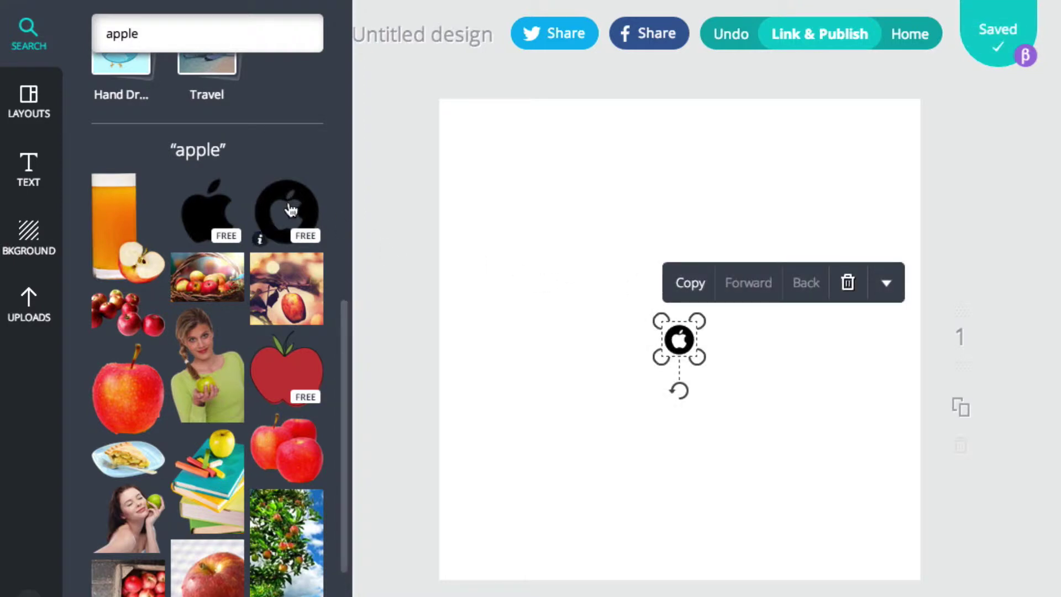
pyautogui.moveTo(661, 357); pyautogui.dragTo(460, 478)
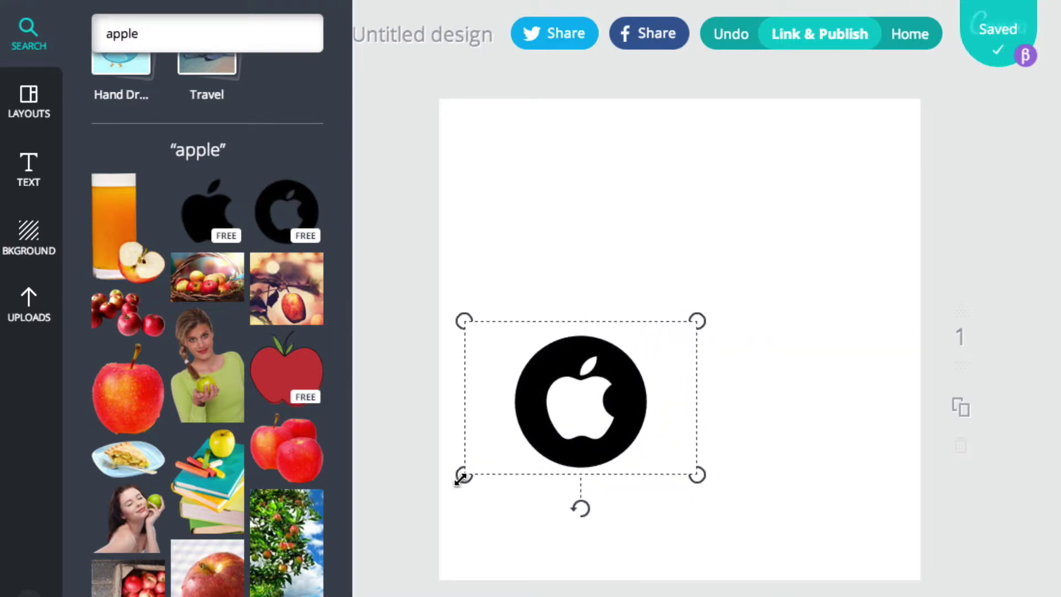
pyautogui.moveTo(585, 407); pyautogui.dragTo(690, 228)
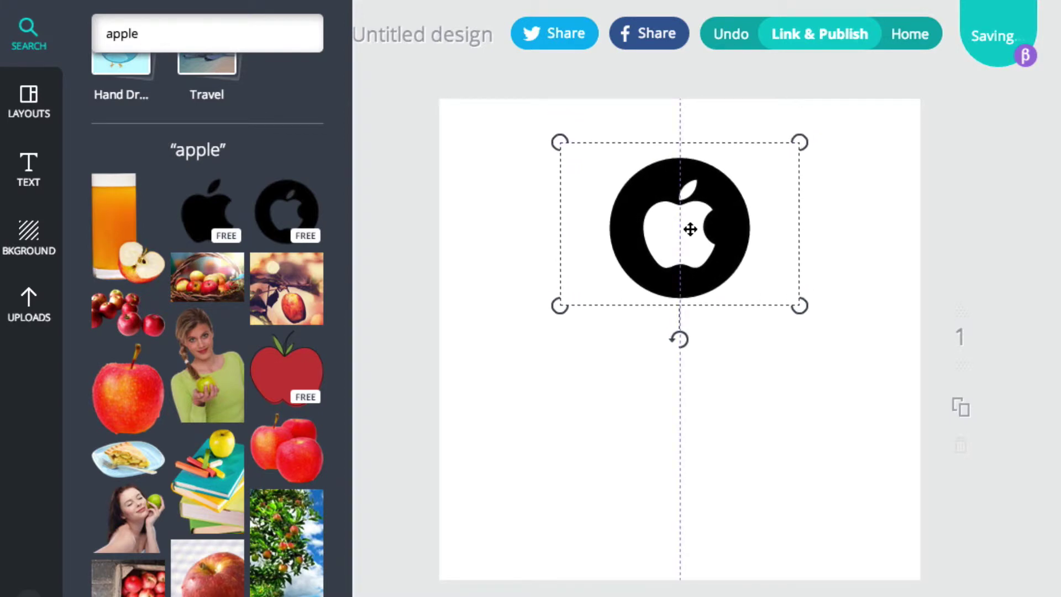
pyautogui.moveTo(799, 306); pyautogui.dragTo(851, 338)
pyautogui.moveTo(727, 265); pyautogui.dragTo(706, 263)
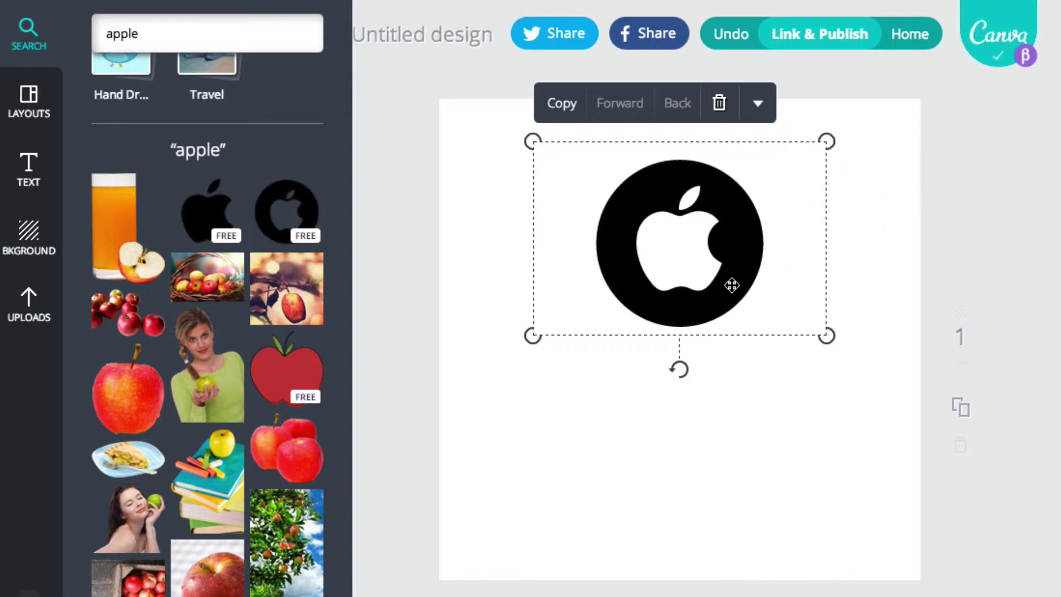
pyautogui.click(879, 208)
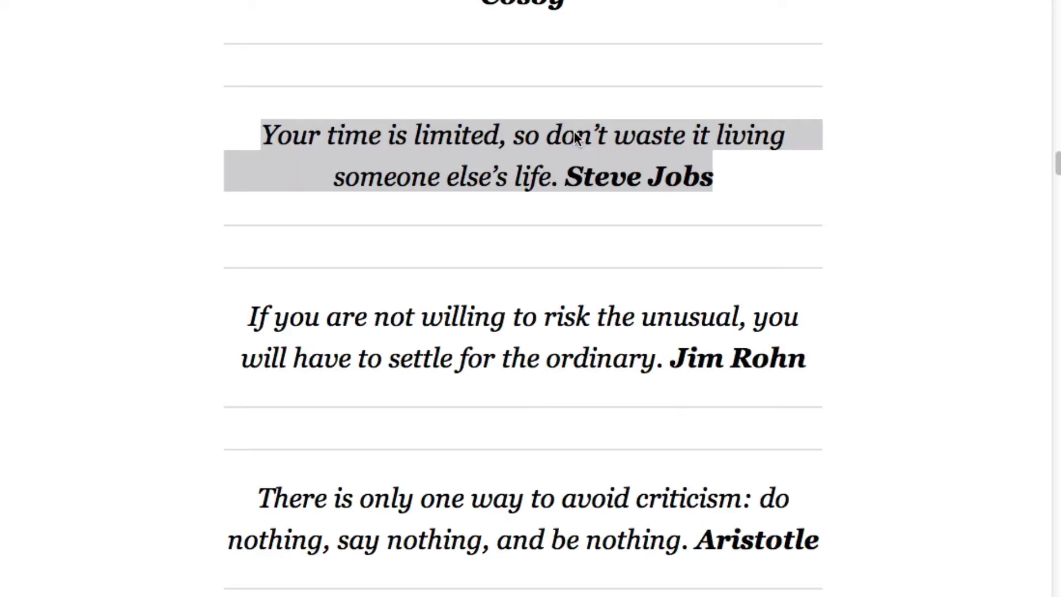
# Copy the Steve Jobs quote "Your time is limited, so don't waste it living someone else's life." with its attribution from the quotes web page.
pyautogui.moveTo(261, 135); pyautogui.dragTo(737, 180)
pyautogui.hotkey('ctrl', 'c')
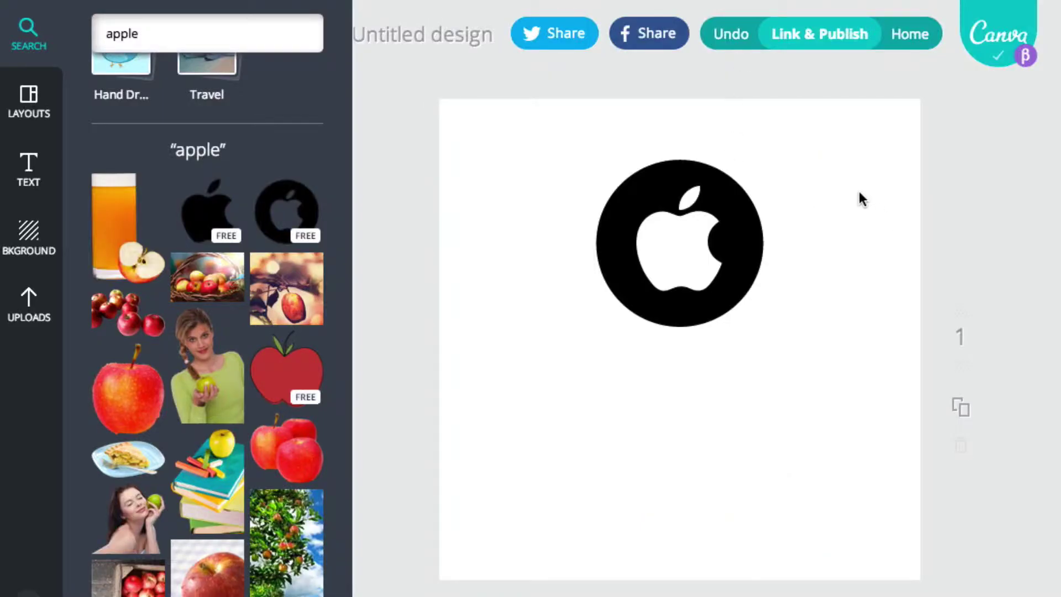
# Look through the text styles, add a heading text box to the design and select its placeholder text.
pyautogui.click(31, 170)
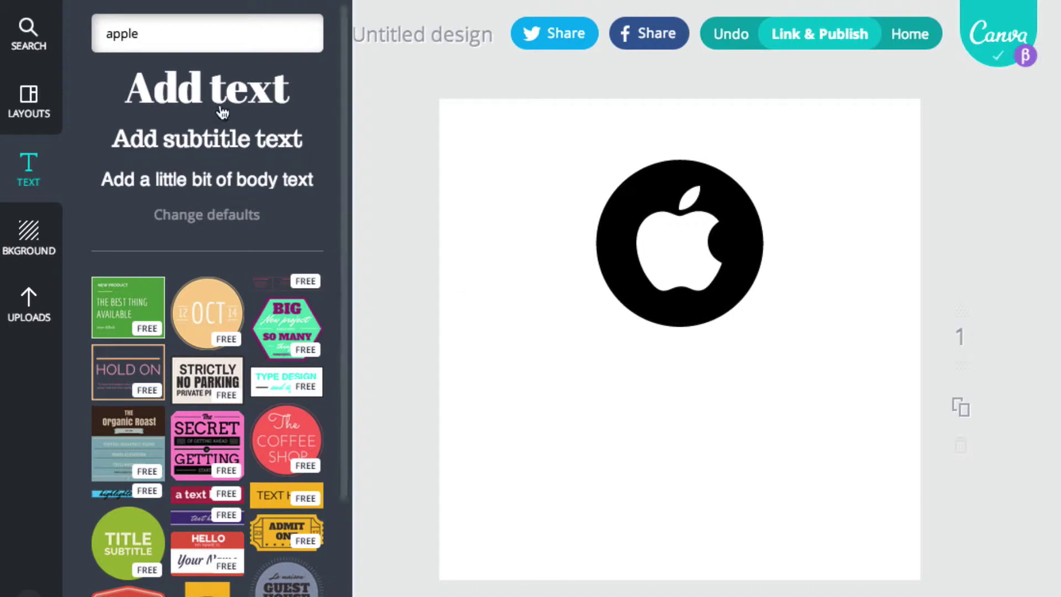
pyautogui.moveTo(343, 310); pyautogui.dragTo(337, 552)
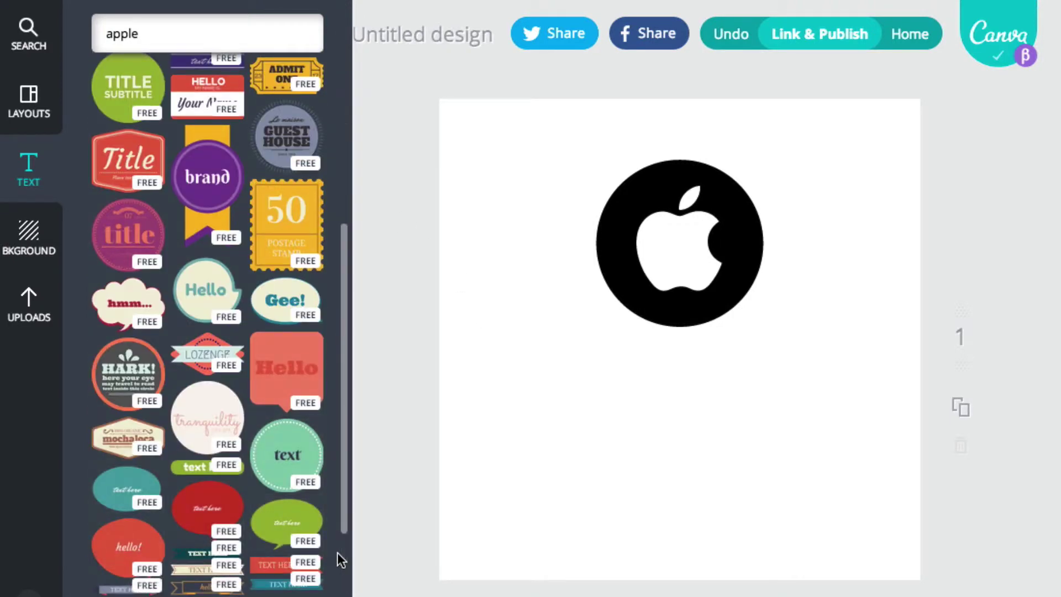
pyautogui.scroll(-1, 186, 443)
pyautogui.scroll(-2, 186, 443)
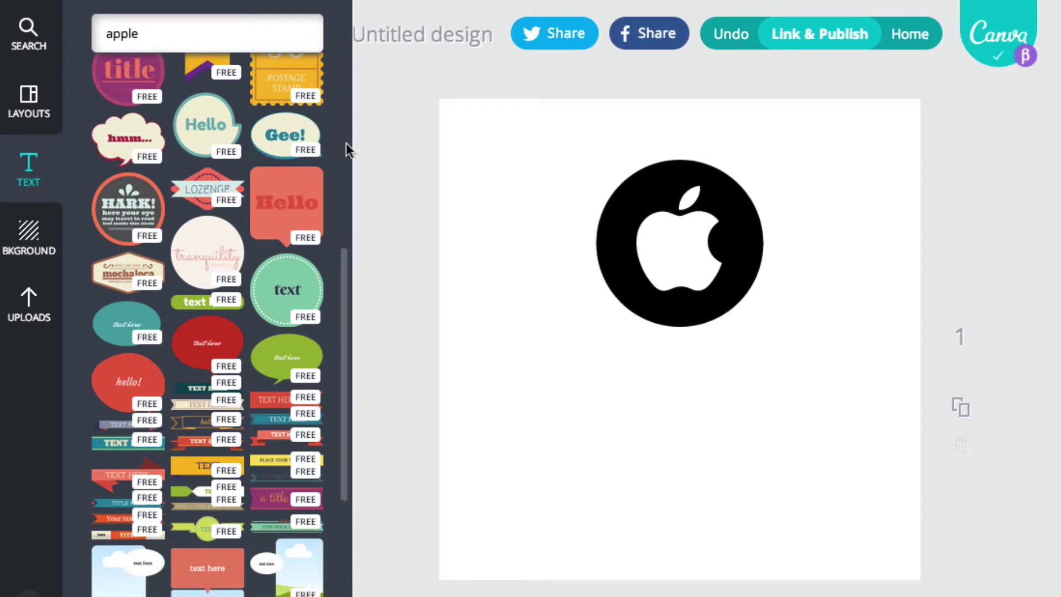
pyautogui.moveTo(343, 261); pyautogui.dragTo(344, 58)
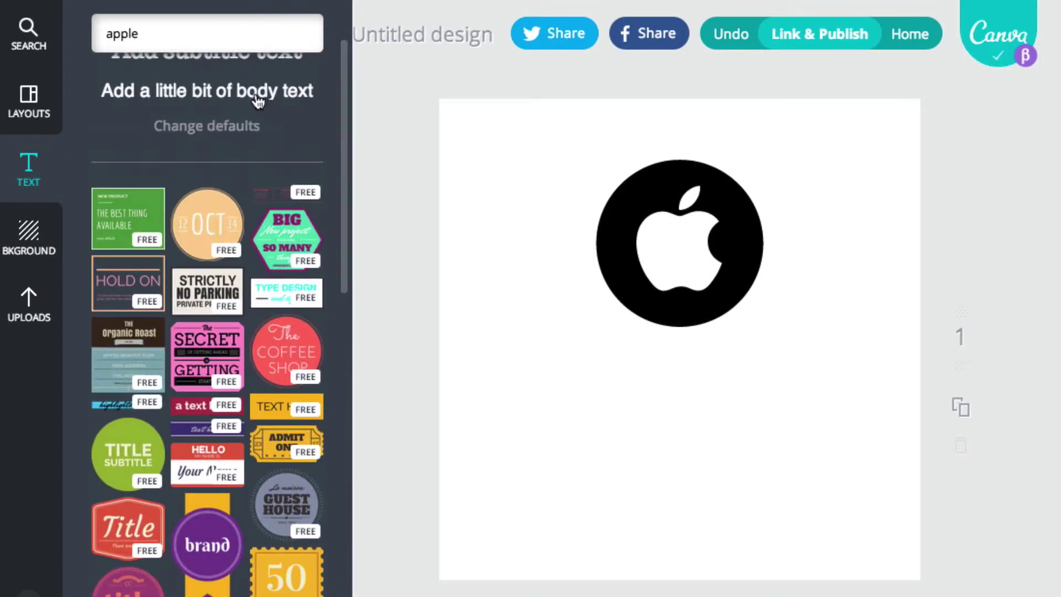
pyautogui.moveTo(339, 118); pyautogui.dragTo(345, 70)
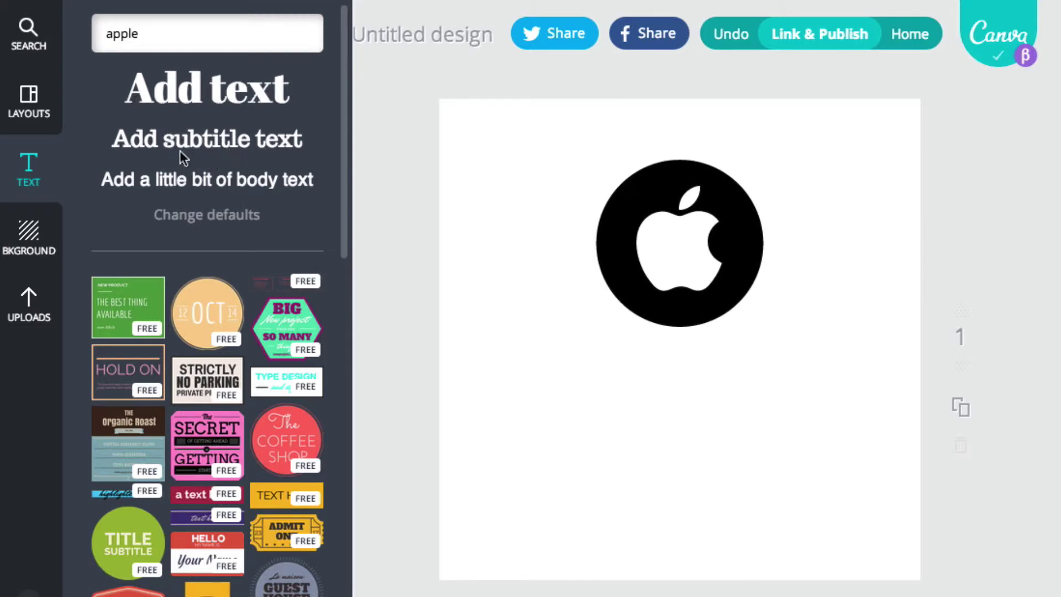
pyautogui.click(226, 106)
pyautogui.click(721, 342)
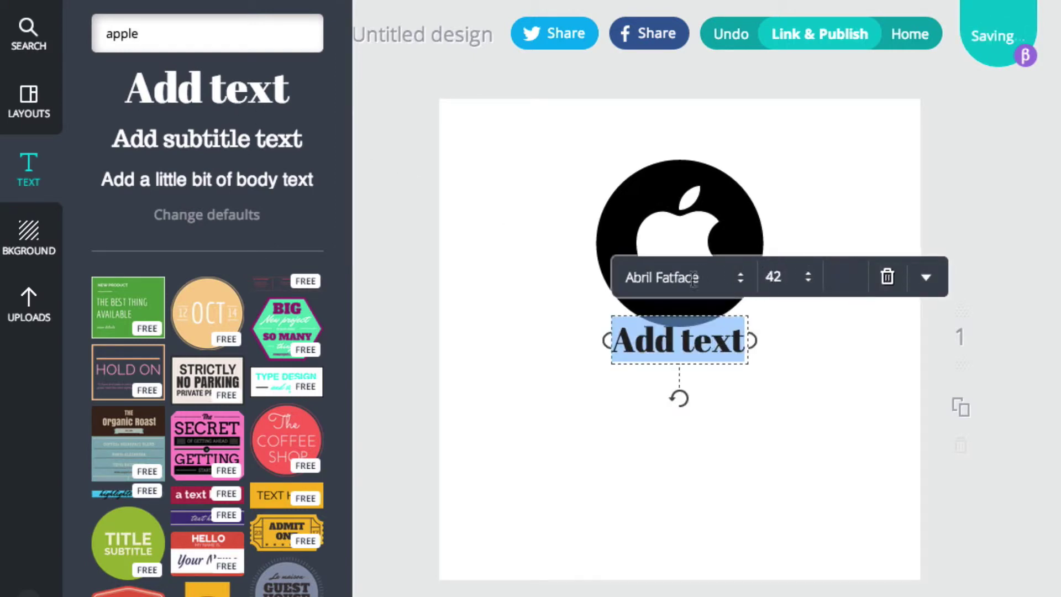
# Set the font of the heading placeholder text to Archivo Narrow.
pyautogui.click(737, 277)
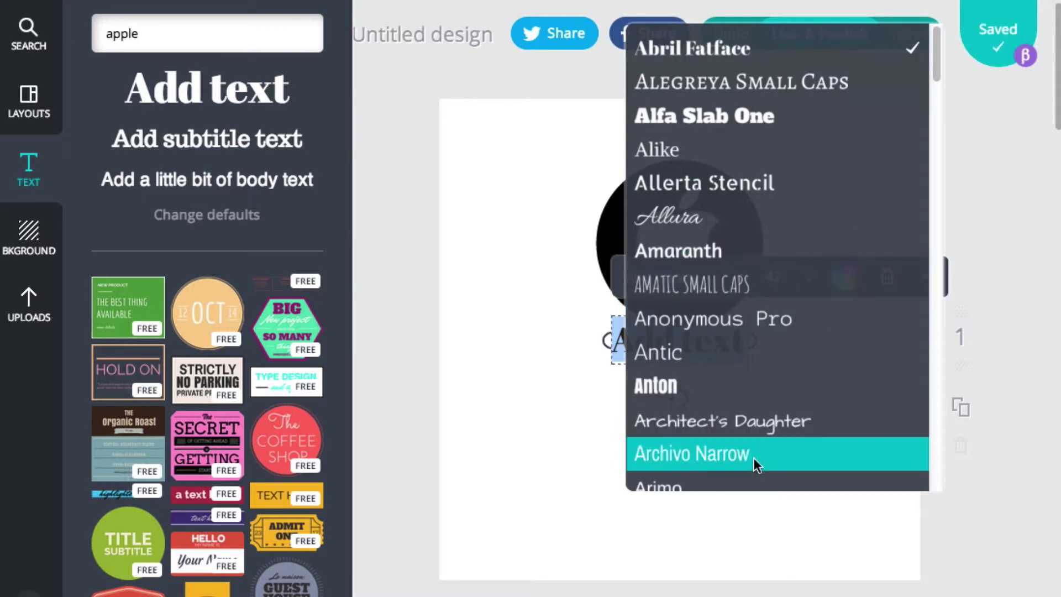
pyautogui.click(713, 455)
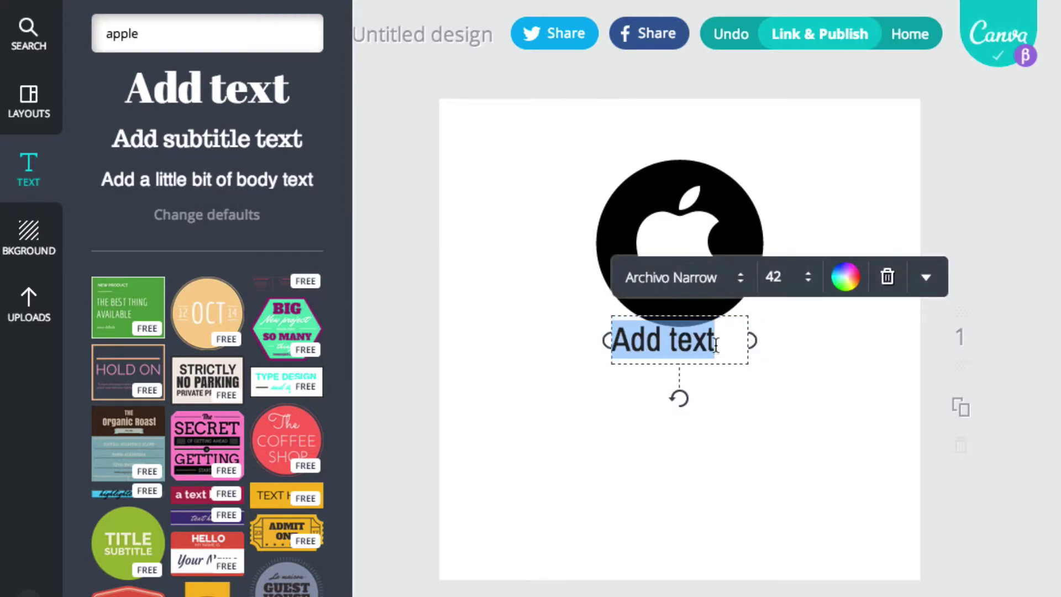
# Widen the text box on both sides to most of the page width and move it below the Apple logo.
pyautogui.moveTo(754, 343); pyautogui.dragTo(866, 341)
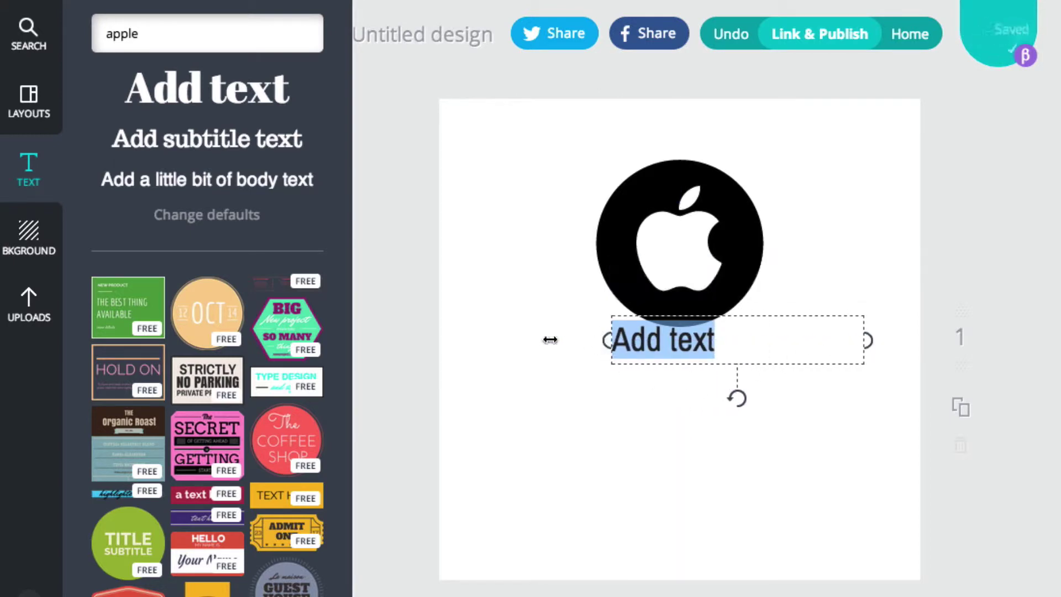
pyautogui.moveTo(527, 340); pyautogui.dragTo(522, 340)
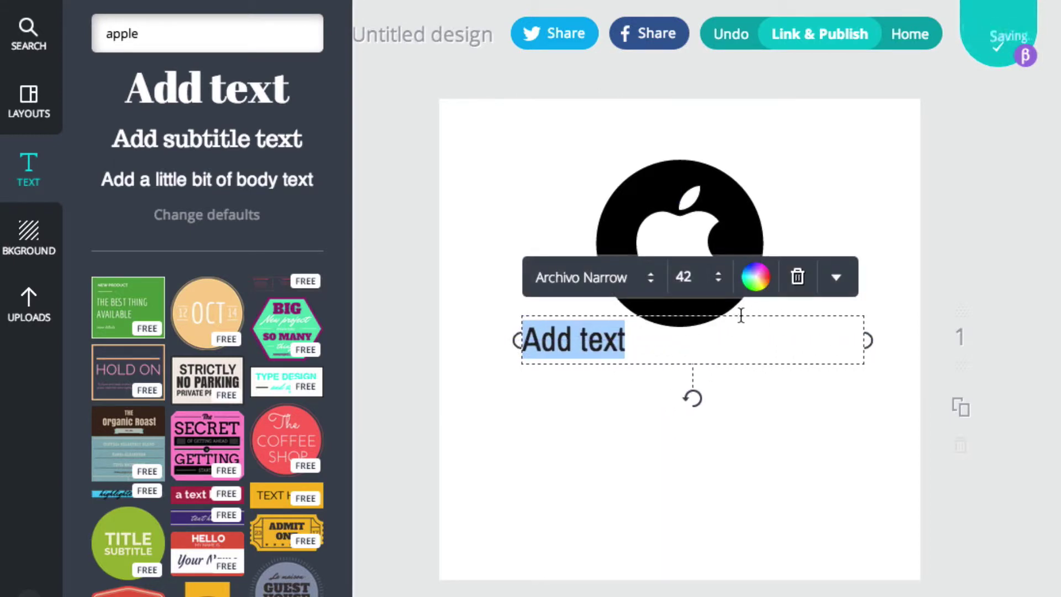
pyautogui.moveTo(750, 349); pyautogui.dragTo(738, 361)
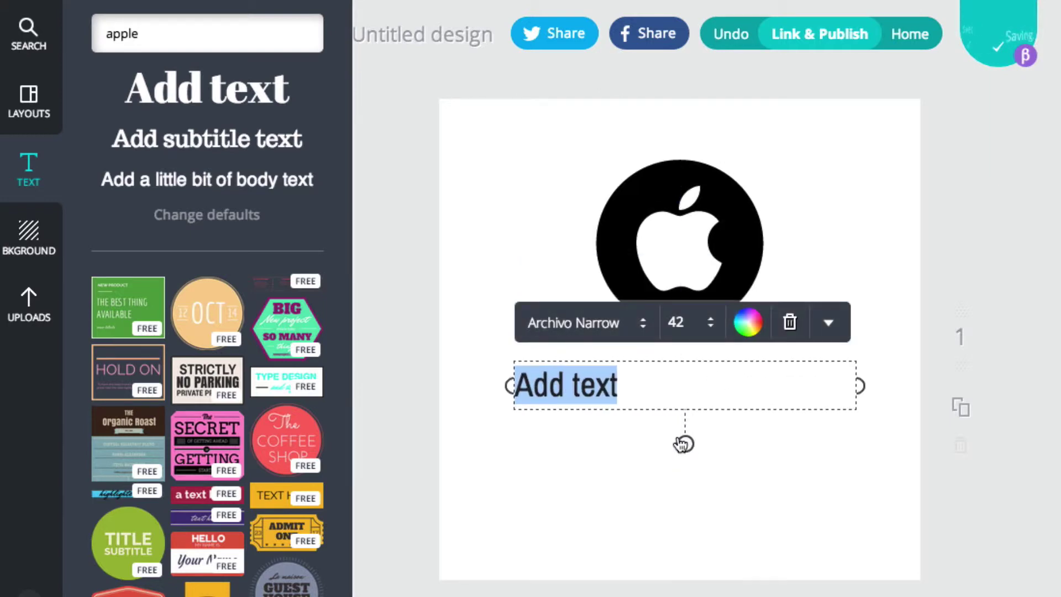
# Replace the placeholder text with the copied quote and put "Steve Jobs" on its own line.
pyautogui.moveTo(635, 390); pyautogui.dragTo(493, 377)
pyautogui.hotkey('ctrl', 'v')
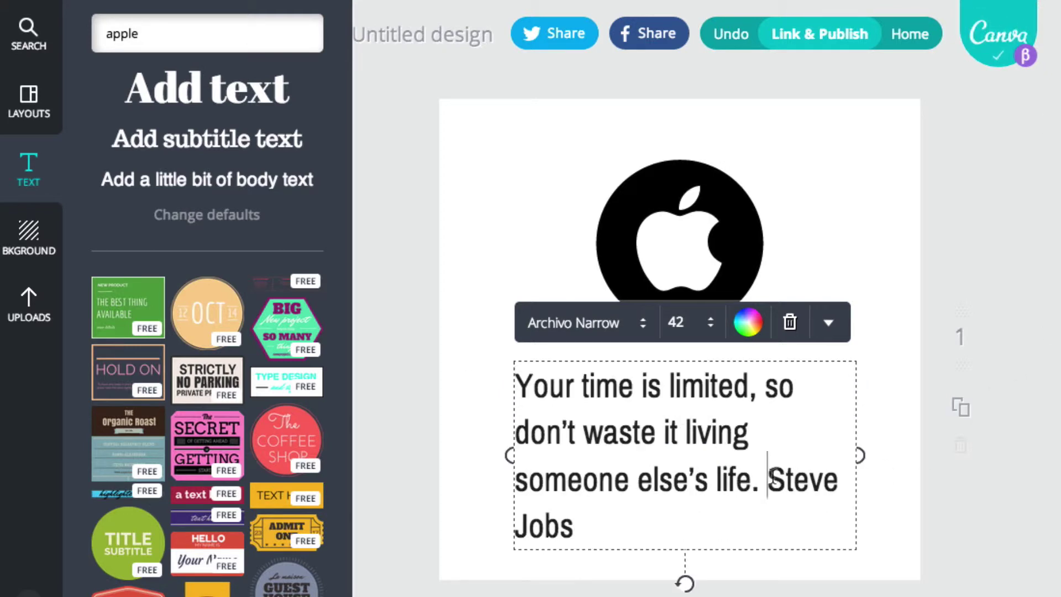
pyautogui.press('Return')
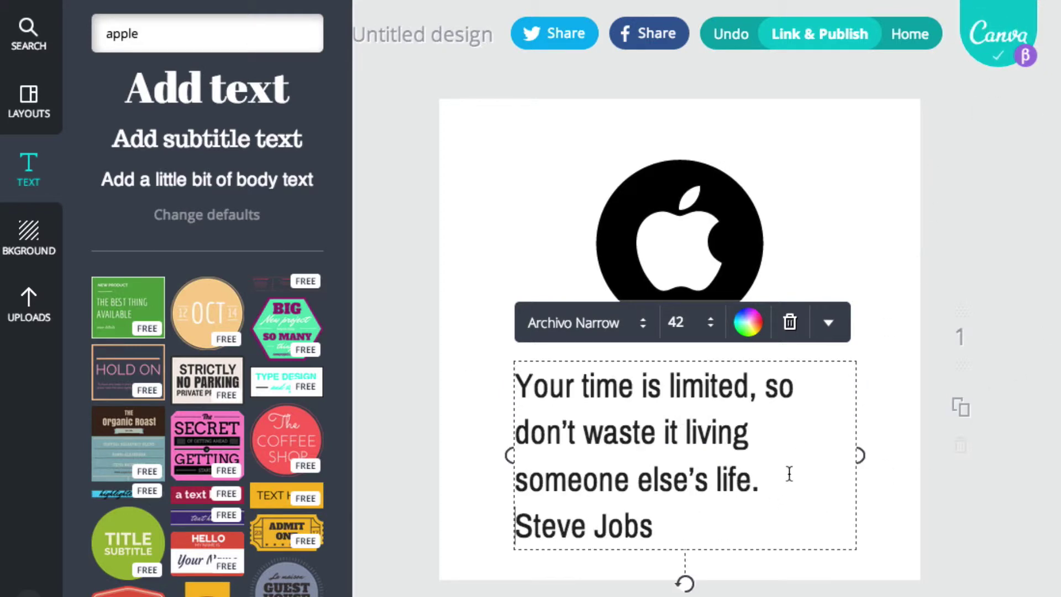
# Centre-align the text of the quote.
pyautogui.moveTo(691, 527); pyautogui.dragTo(639, 232)
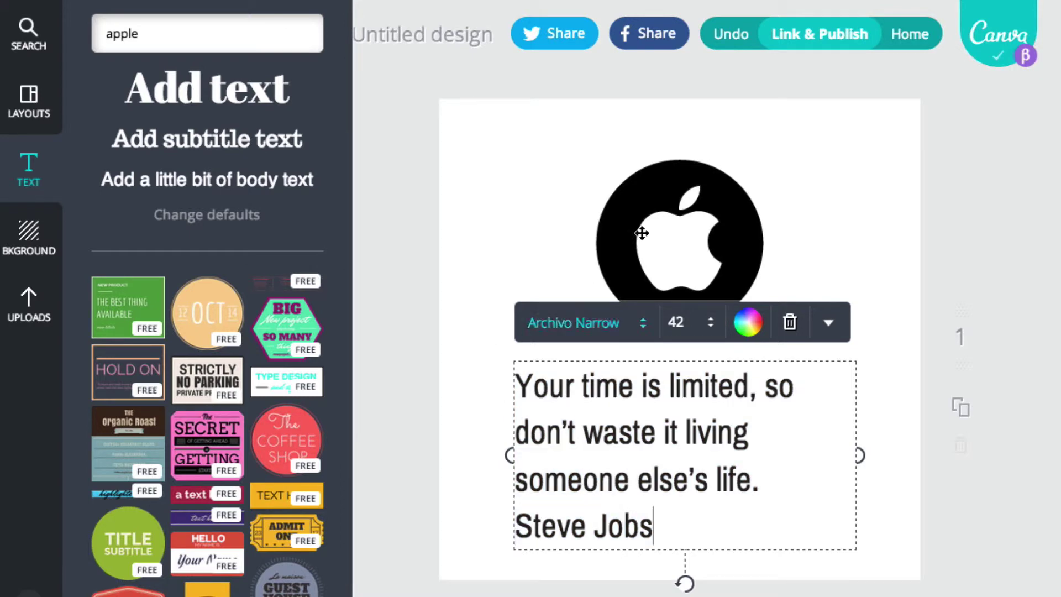
pyautogui.click(828, 322)
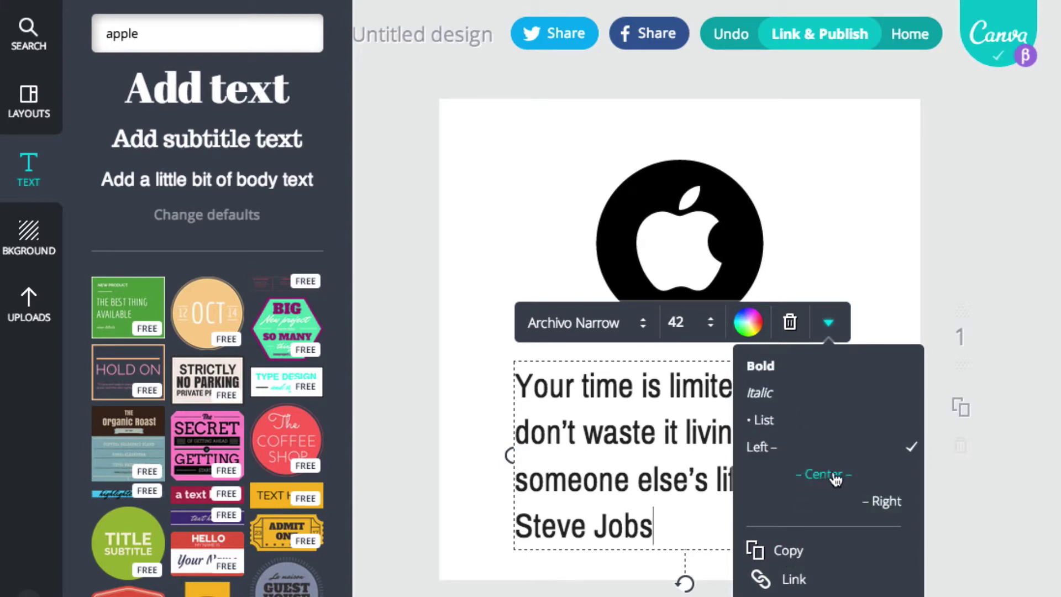
pyautogui.click(851, 482)
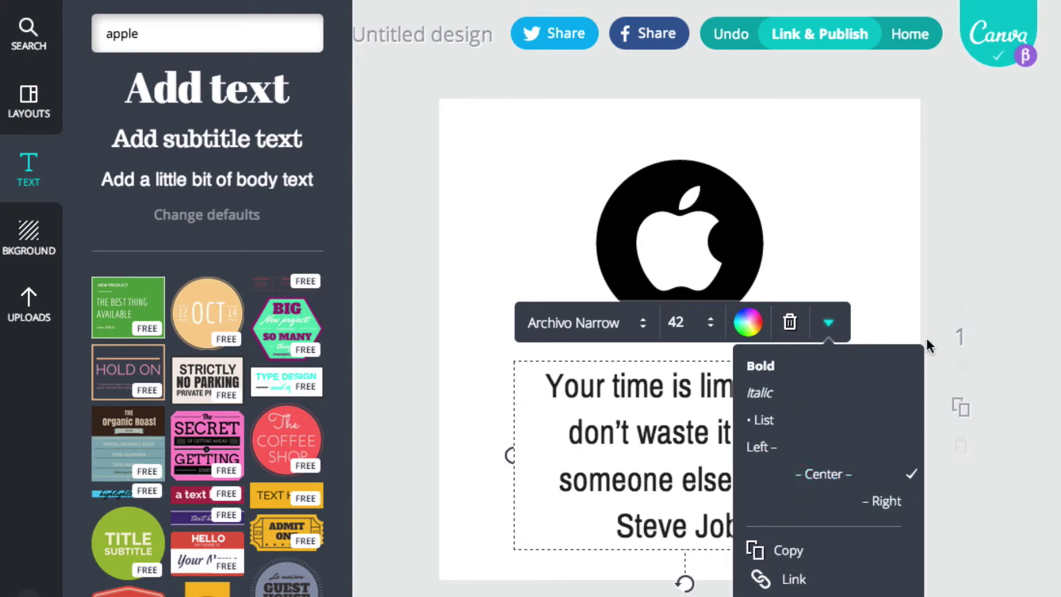
# Make the "Steve Jobs" attribution line bold.
pyautogui.click(681, 531)
pyautogui.moveTo(614, 525); pyautogui.dragTo(764, 518)
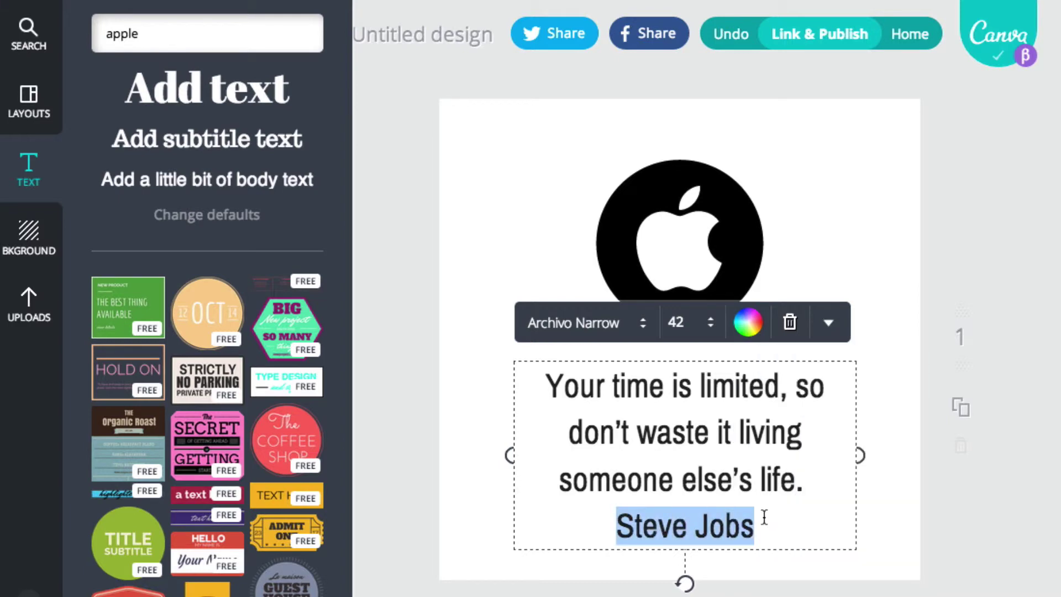
pyautogui.click(828, 322)
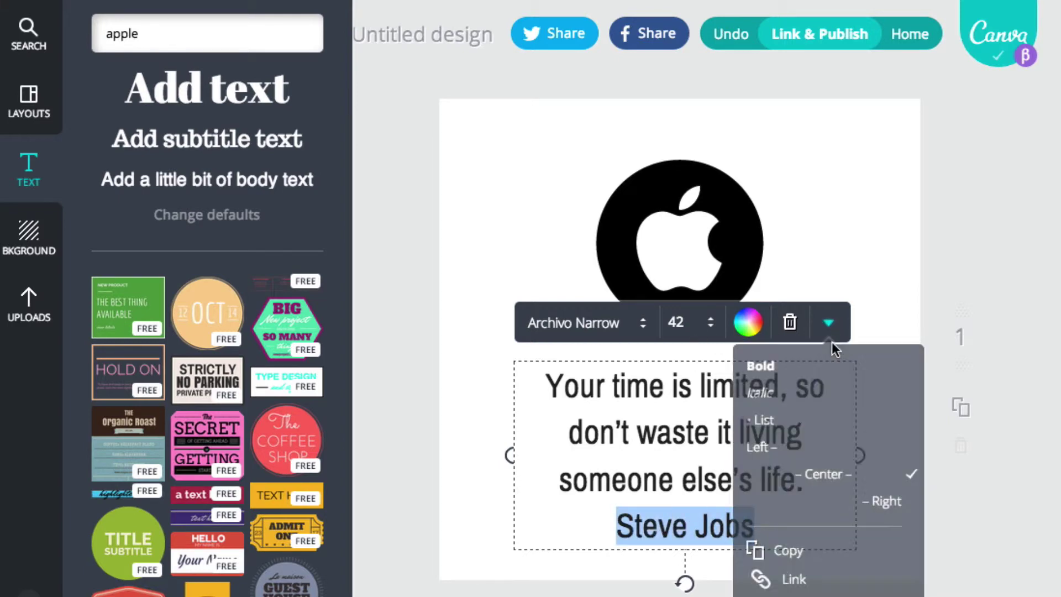
pyautogui.click(763, 367)
pyautogui.click(875, 265)
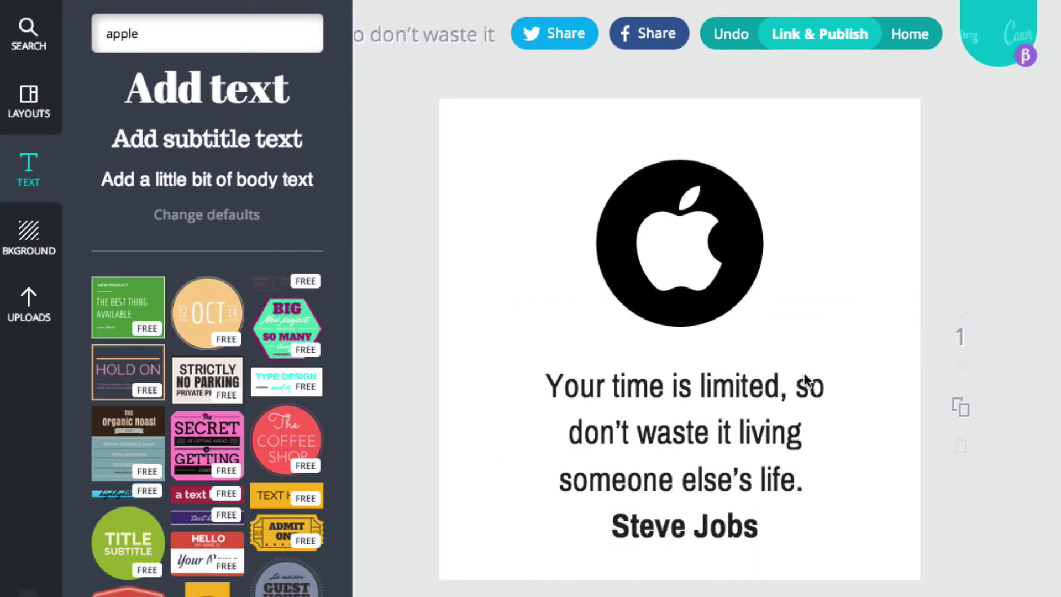
# Move the logo and the quote text box higher on the page, with the quote centred just below the logo.
pyautogui.click(784, 369)
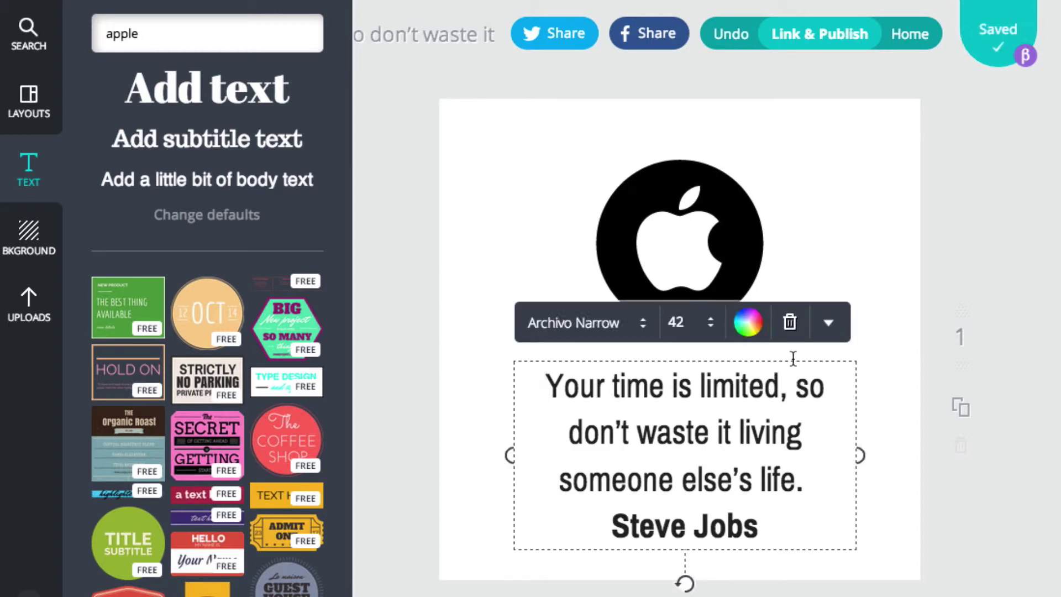
pyautogui.moveTo(813, 361); pyautogui.dragTo(800, 346)
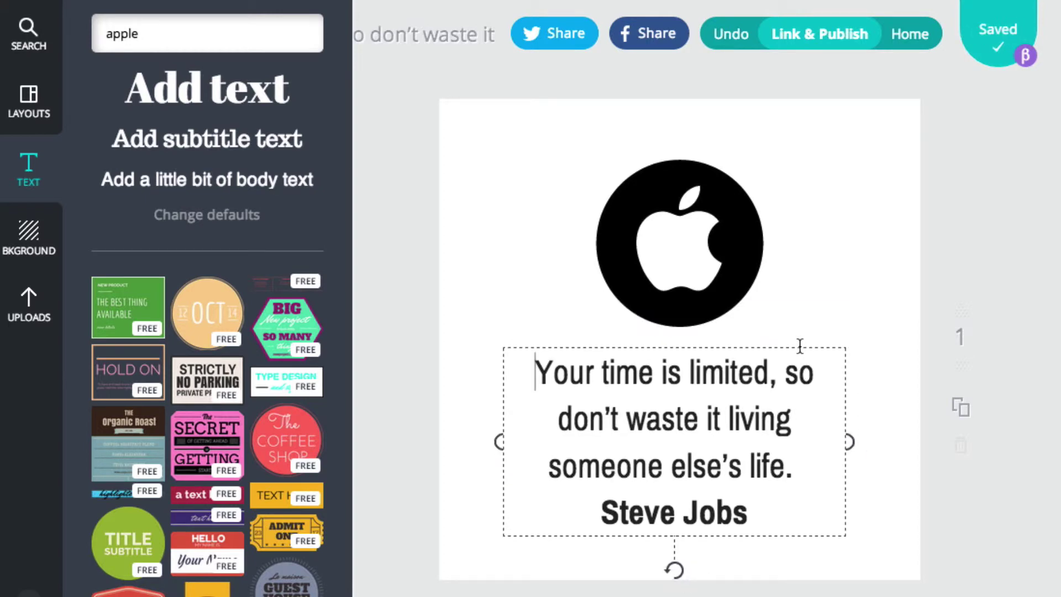
pyautogui.click(701, 219)
pyautogui.moveTo(701, 219); pyautogui.dragTo(693, 197)
pyautogui.click(722, 372)
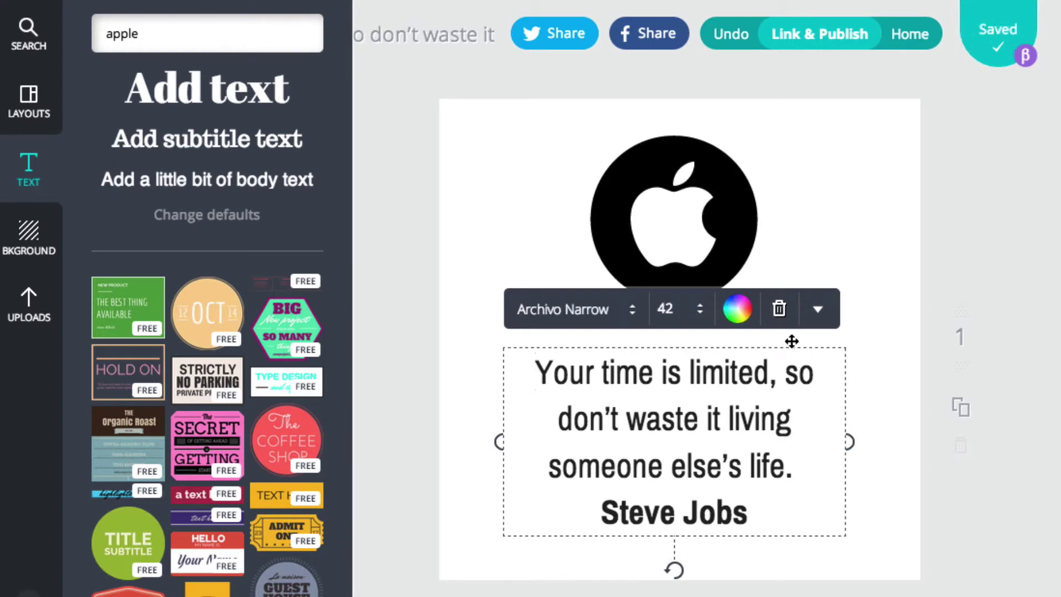
pyautogui.moveTo(792, 346); pyautogui.dragTo(794, 321)
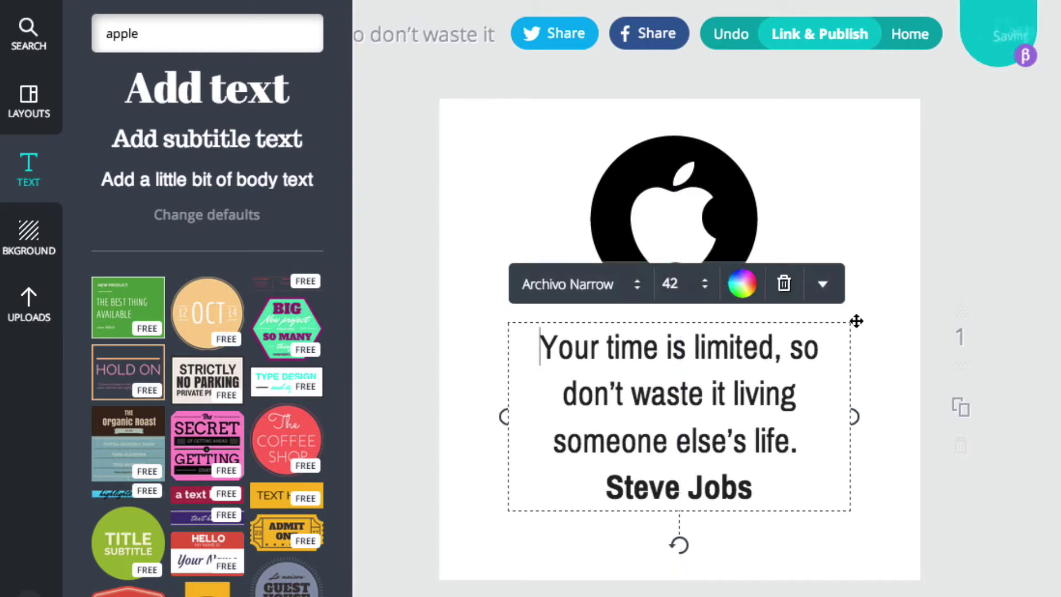
pyautogui.click(900, 286)
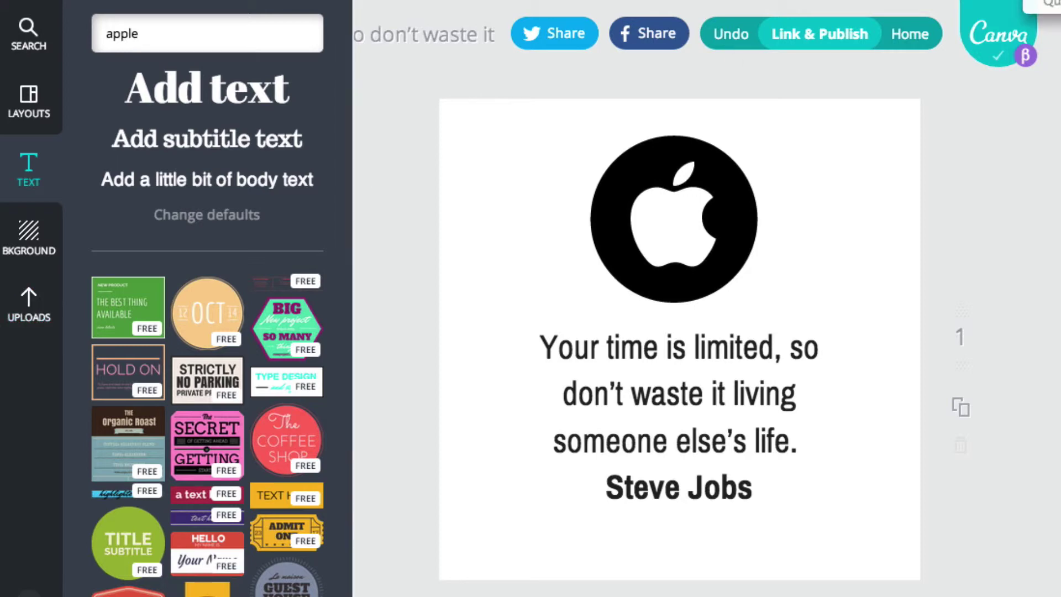
# Add the uploaded purple banner image along the page's bottom edge and enlarge it to the full page width.
pyautogui.click(30, 310)
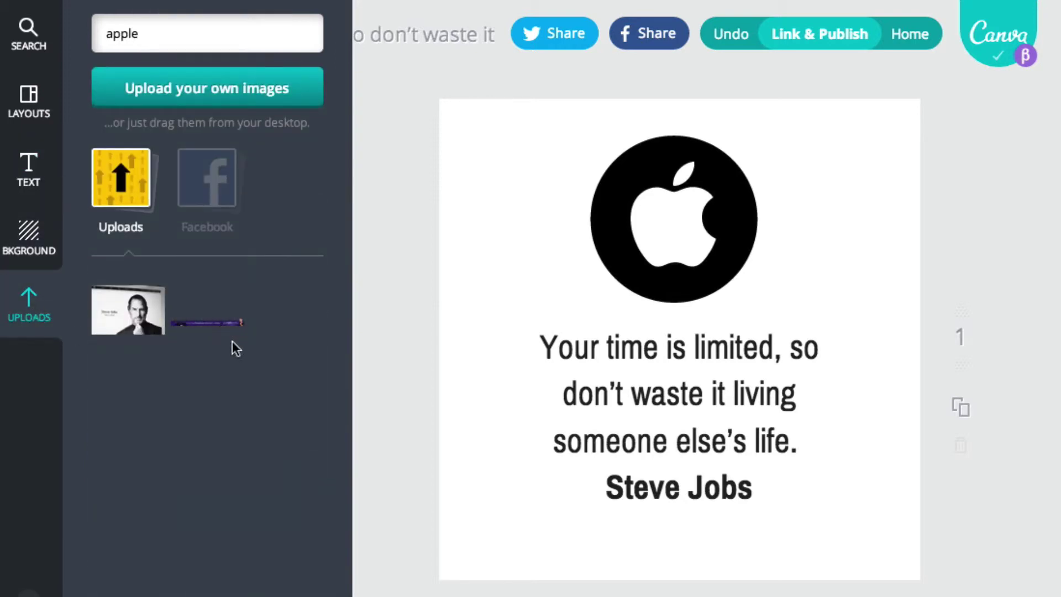
pyautogui.moveTo(226, 329)
pyautogui.moveTo(211, 324); pyautogui.dragTo(729, 544)
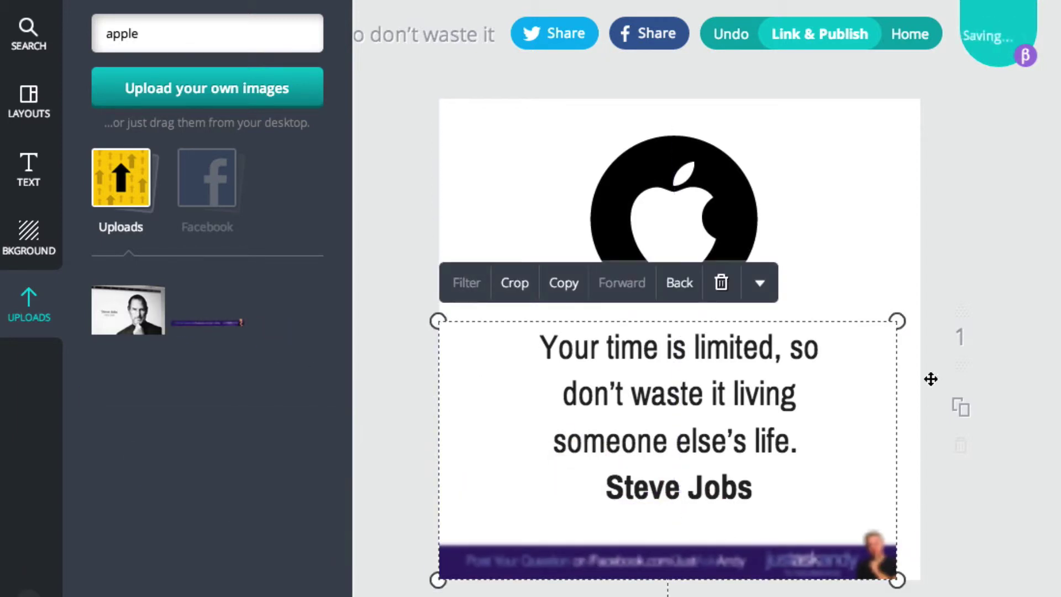
pyautogui.moveTo(897, 321); pyautogui.dragTo(924, 309)
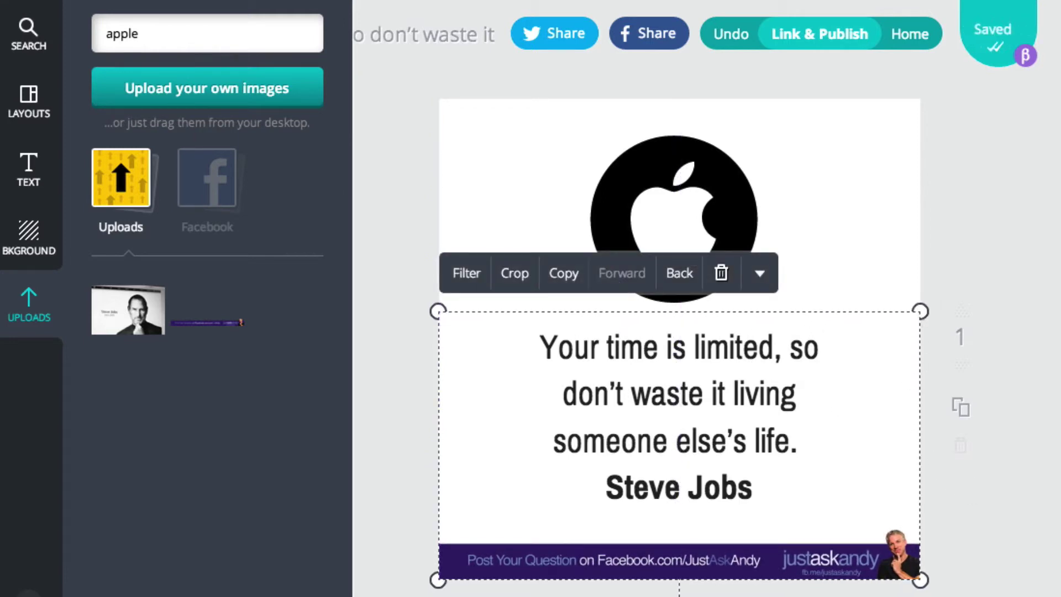
pyautogui.click(868, 187)
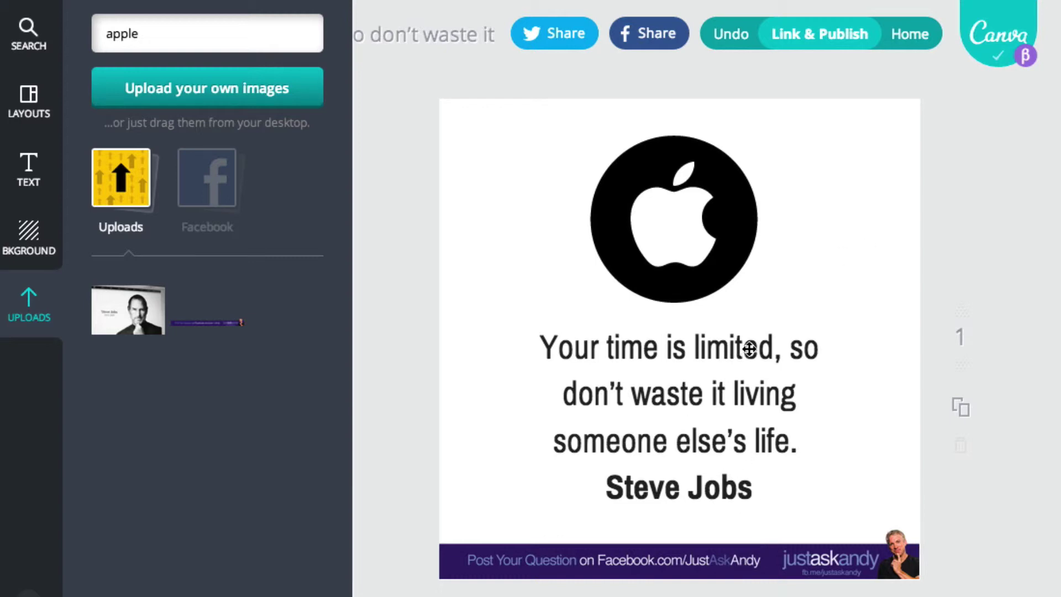
# Shrink the Apple logo slightly and centre it horizontally above the quote.
pyautogui.click(682, 241)
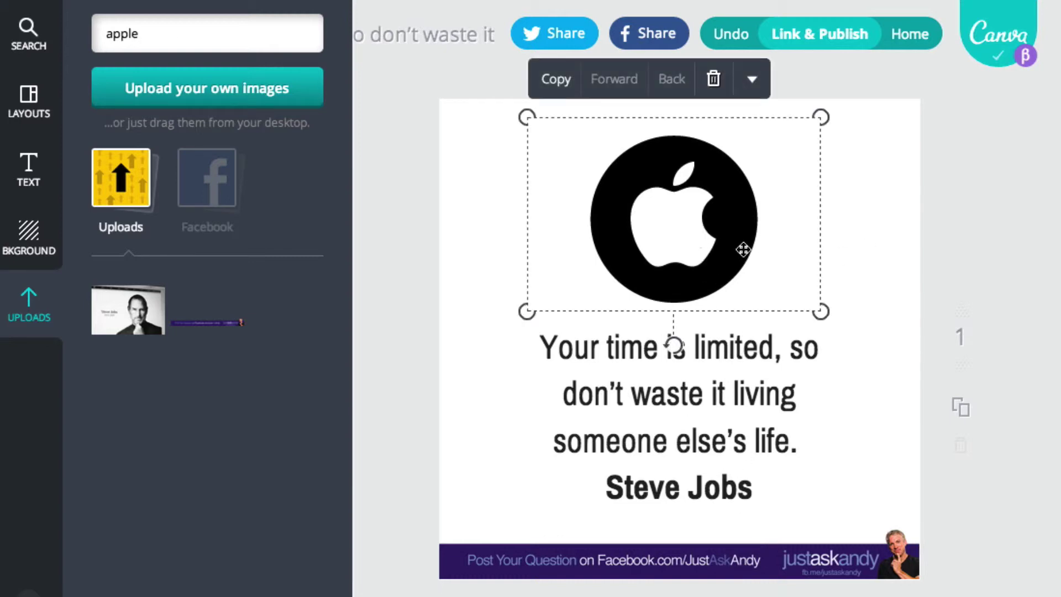
pyautogui.moveTo(820, 309); pyautogui.dragTo(778, 291)
pyautogui.moveTo(707, 237); pyautogui.dragTo(703, 238)
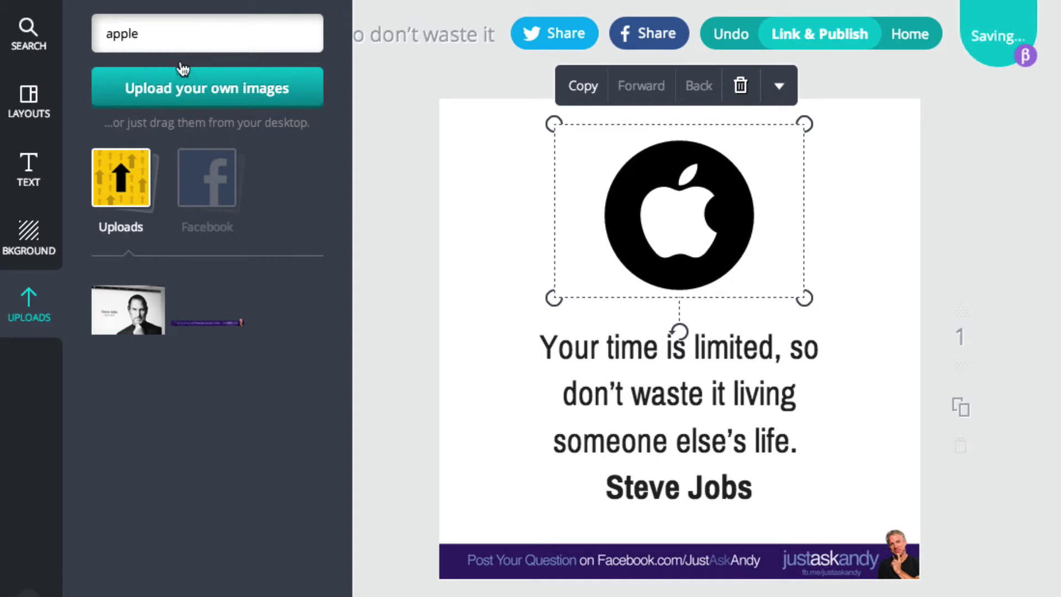
# Send the banner image behind the other elements and align it with the page's bottom edge.
pyautogui.click(166, 34)
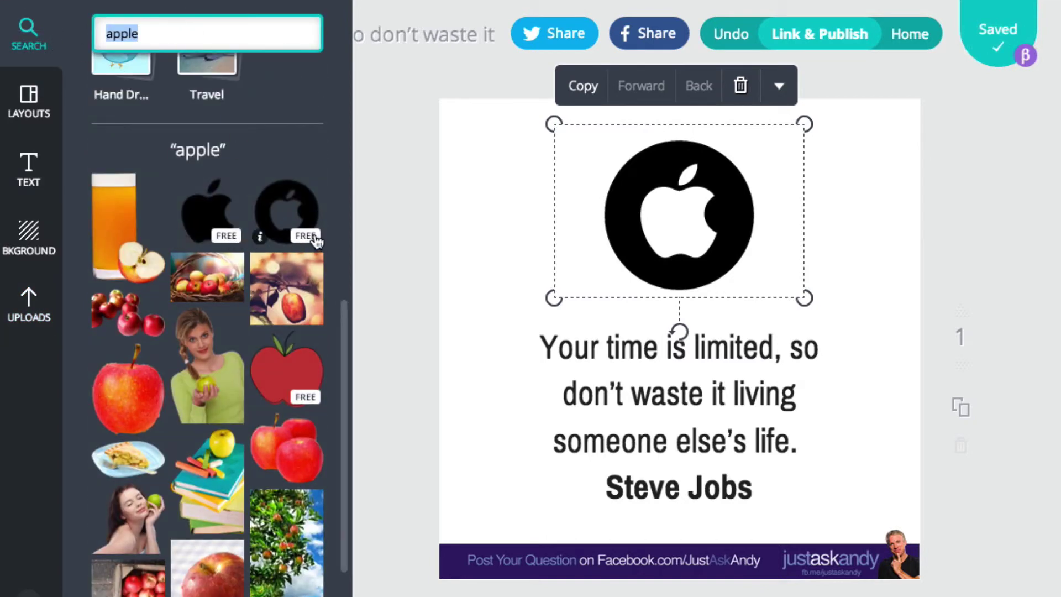
pyautogui.click(736, 349)
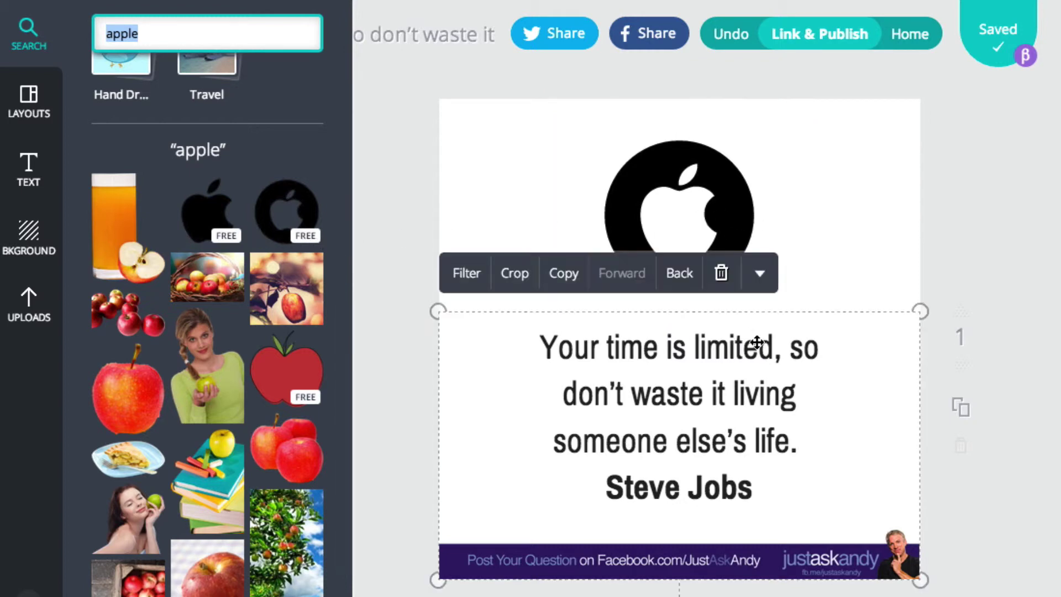
pyautogui.moveTo(762, 311); pyautogui.dragTo(768, 301)
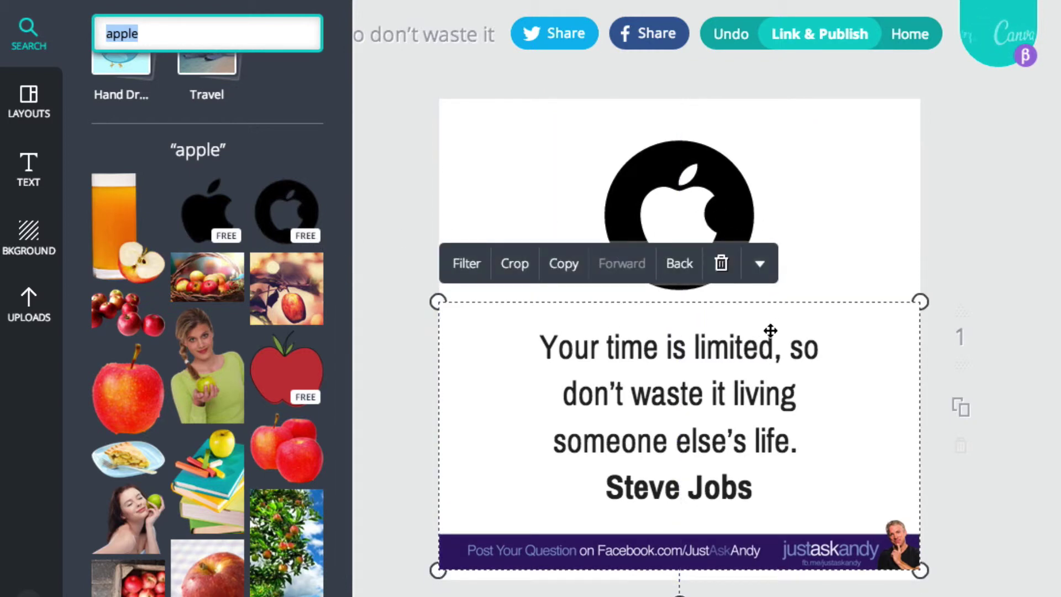
pyautogui.click(682, 269)
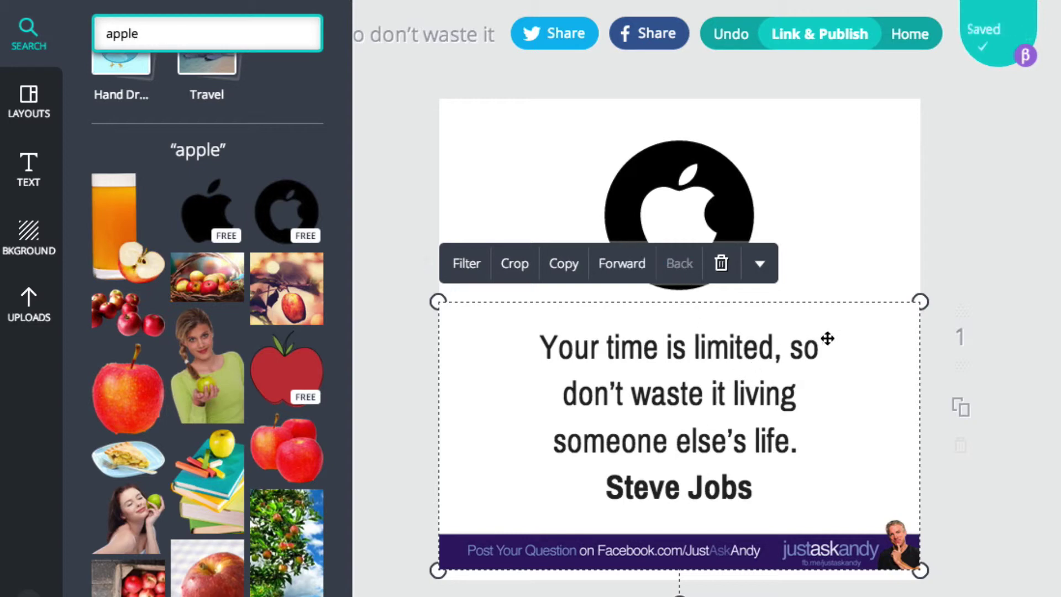
pyautogui.moveTo(857, 331); pyautogui.dragTo(860, 347)
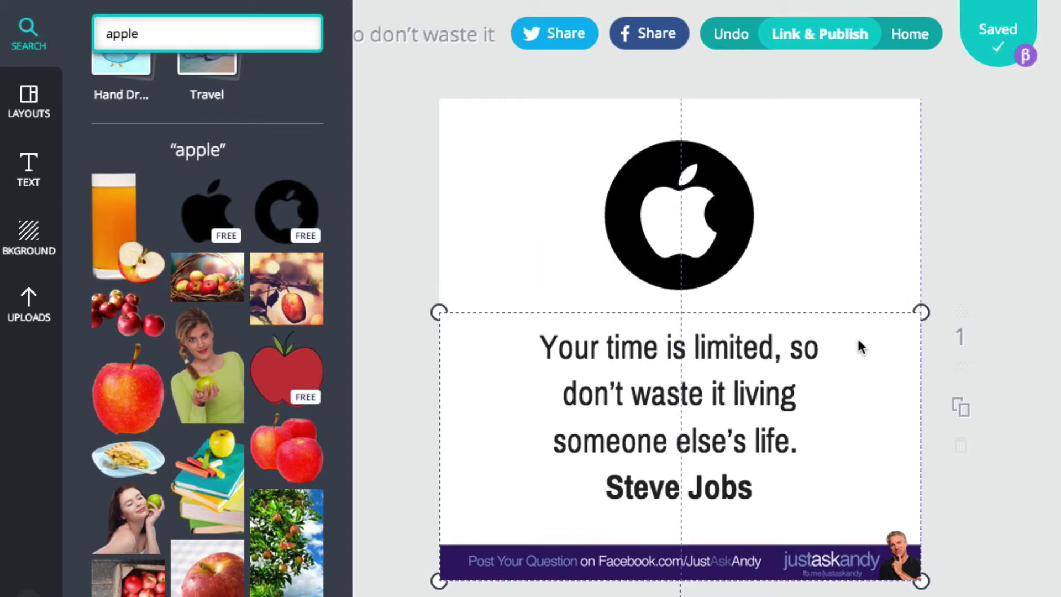
# Nudge the quote text box slightly up and the Apple logo slightly down, keeping both centred on the page.
pyautogui.click(796, 344)
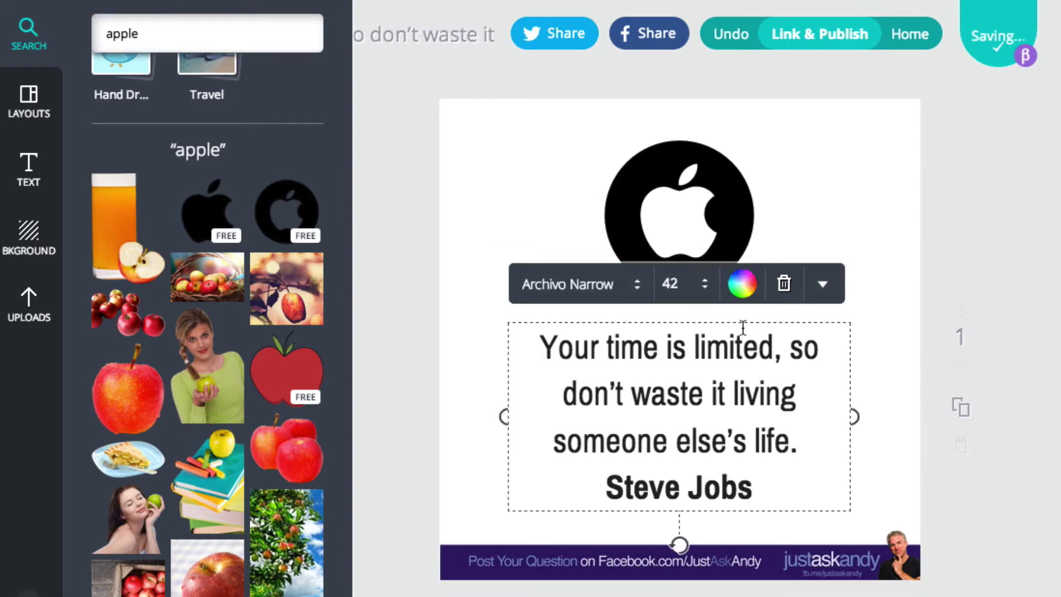
pyautogui.moveTo(748, 321); pyautogui.dragTo(749, 312)
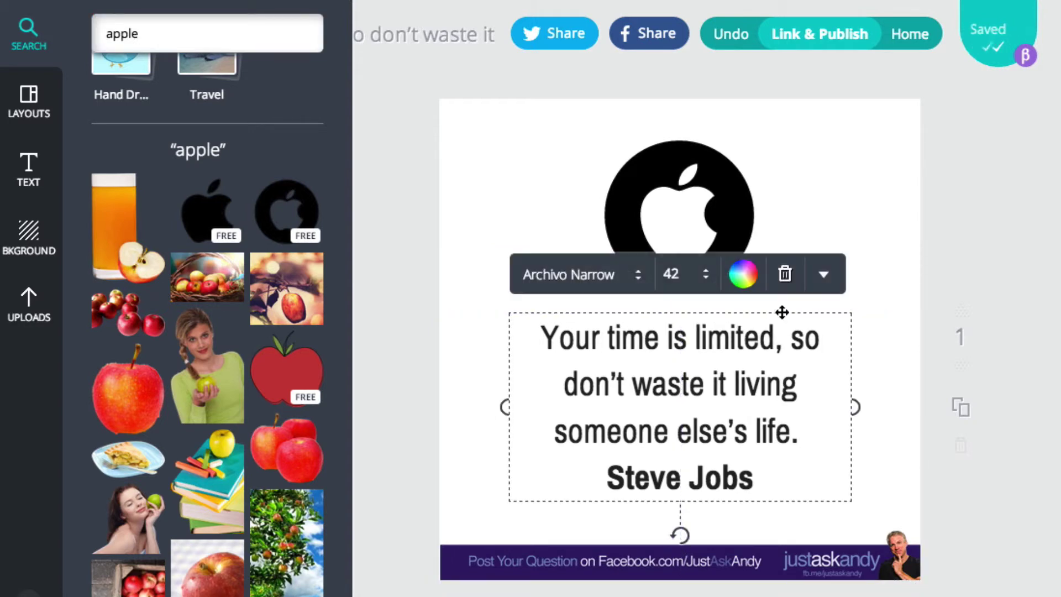
pyautogui.click(963, 259)
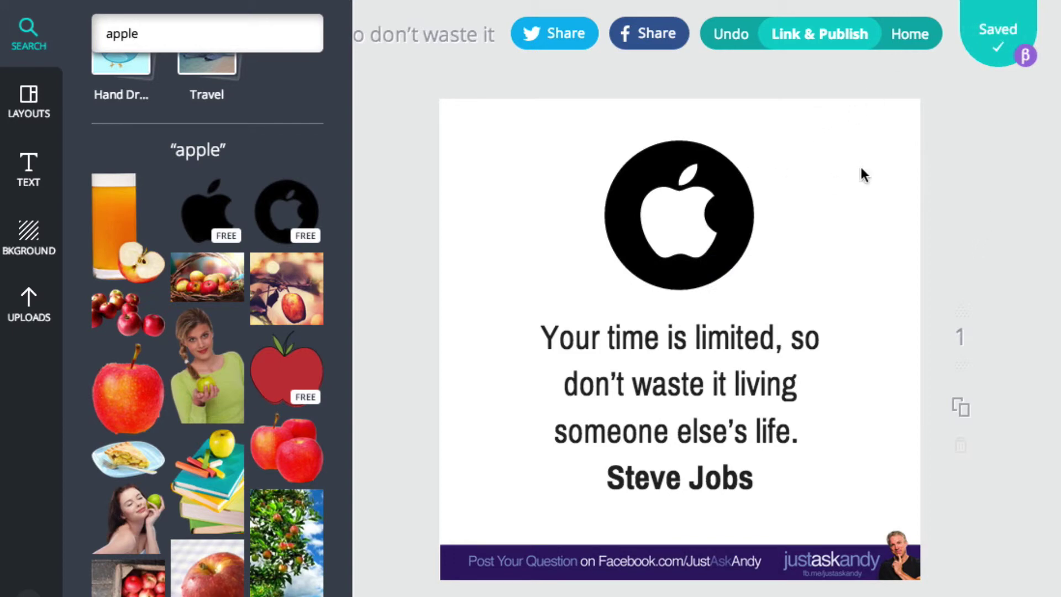
pyautogui.click(710, 180)
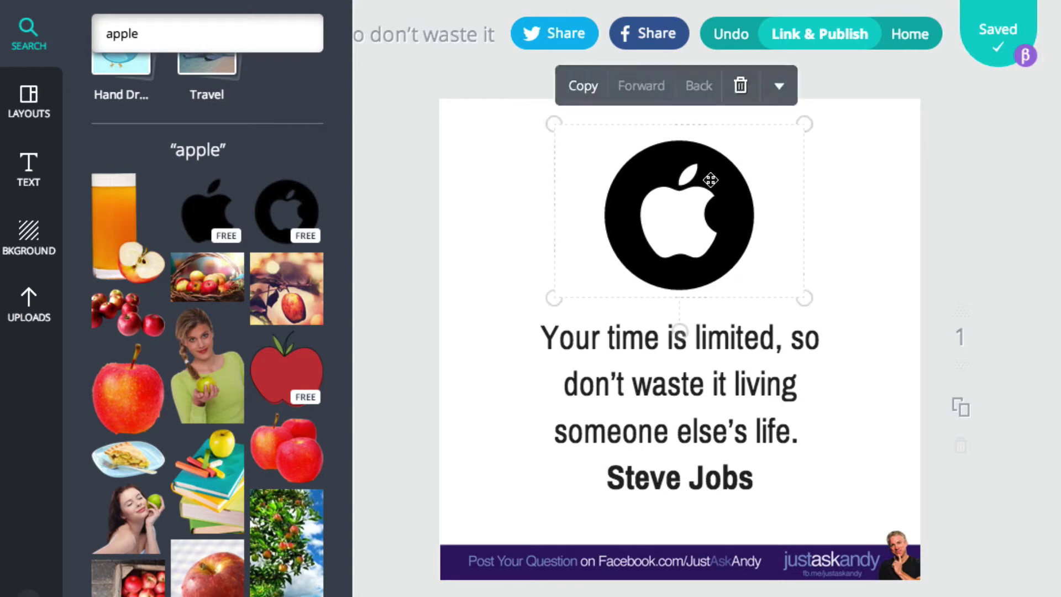
pyautogui.moveTo(703, 186); pyautogui.dragTo(741, 165)
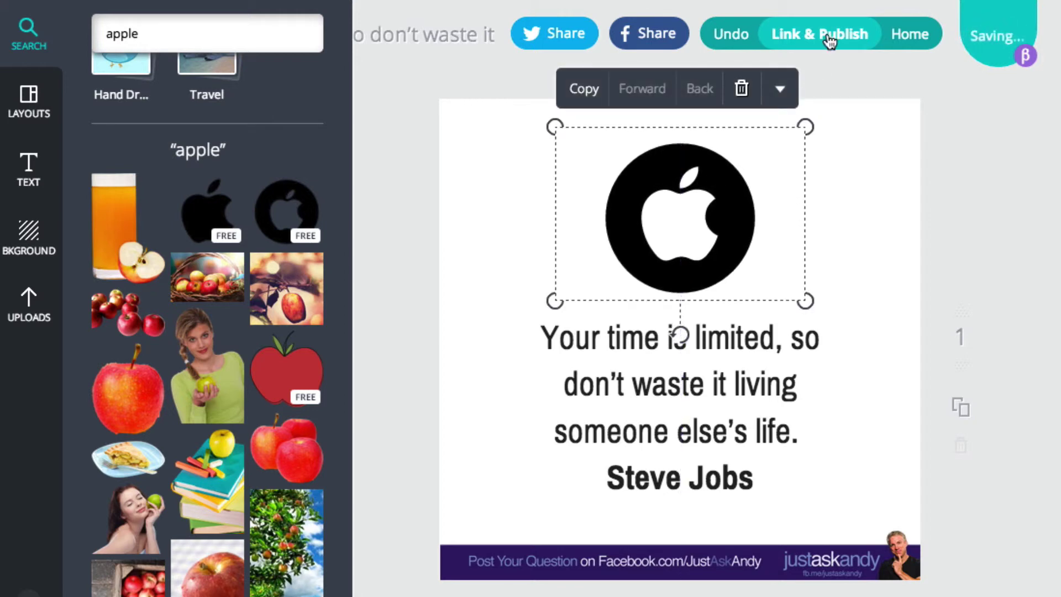
# Try to publish the design, and reopen the saved quote design from the home page.
pyautogui.click(832, 38)
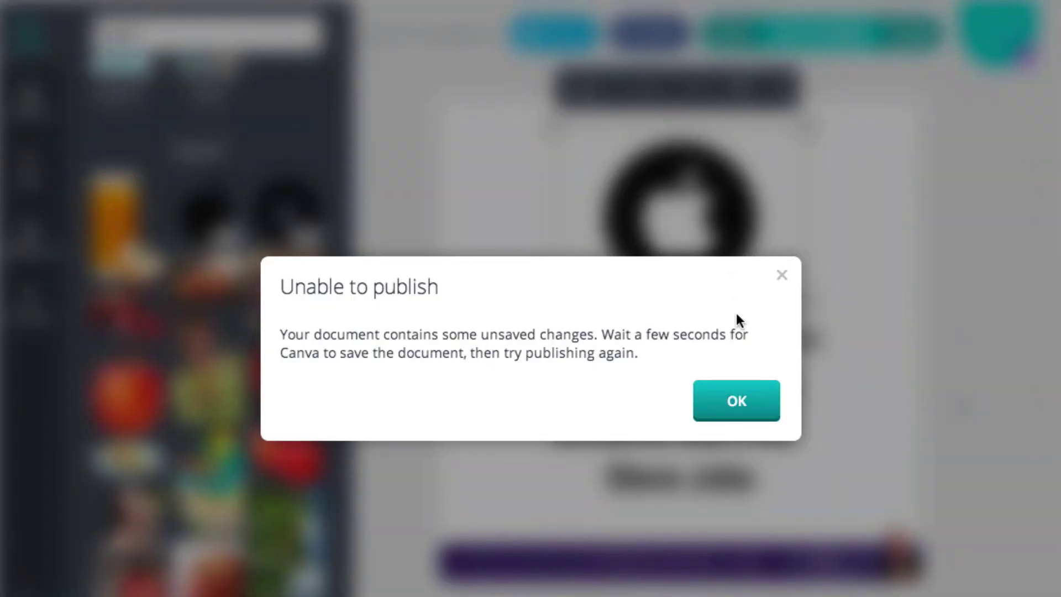
pyautogui.click(753, 403)
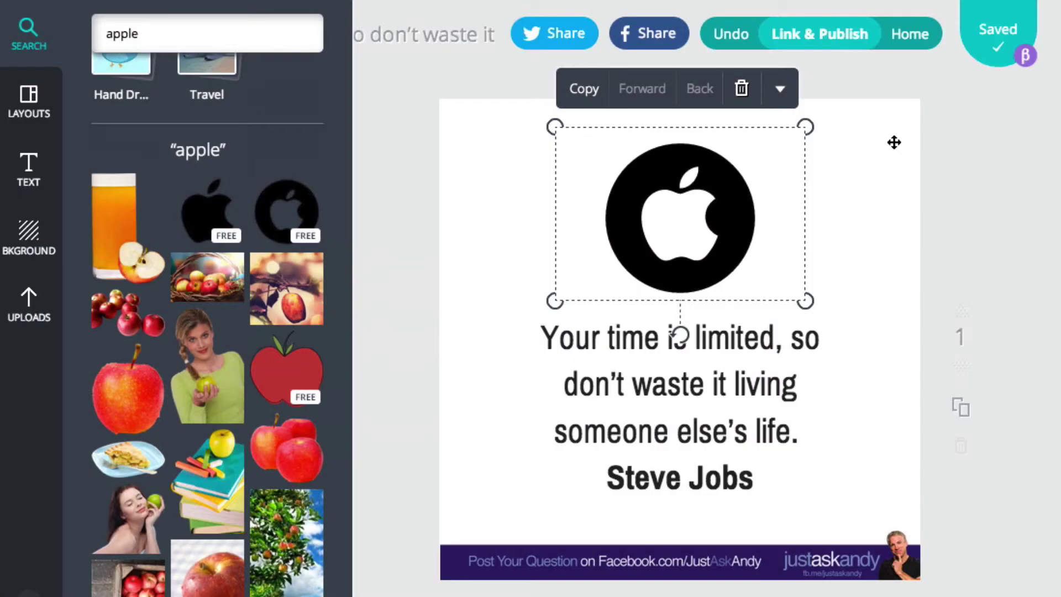
pyautogui.click(995, 29)
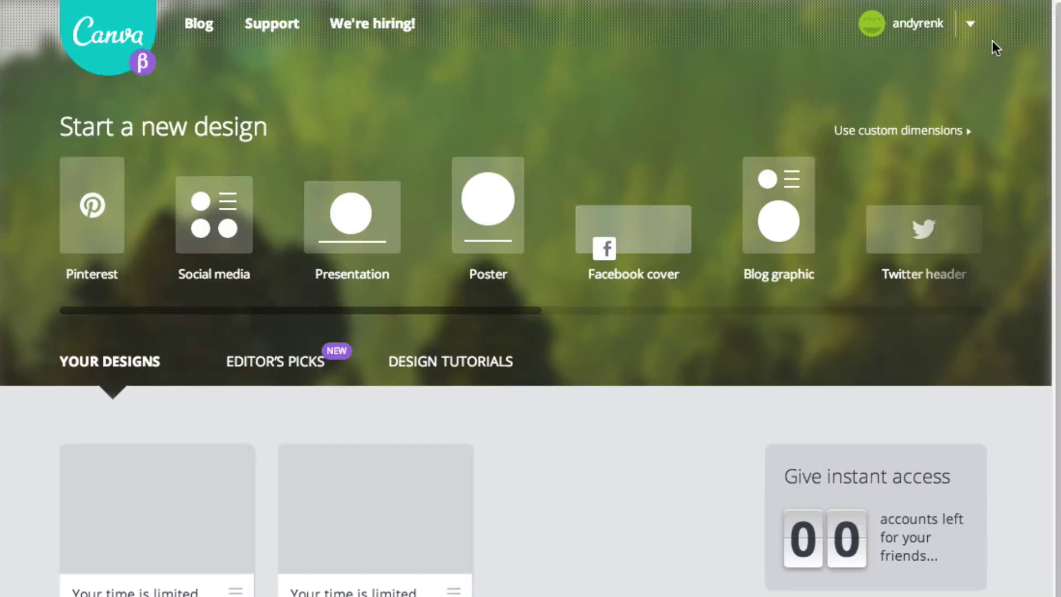
pyautogui.click(167, 522)
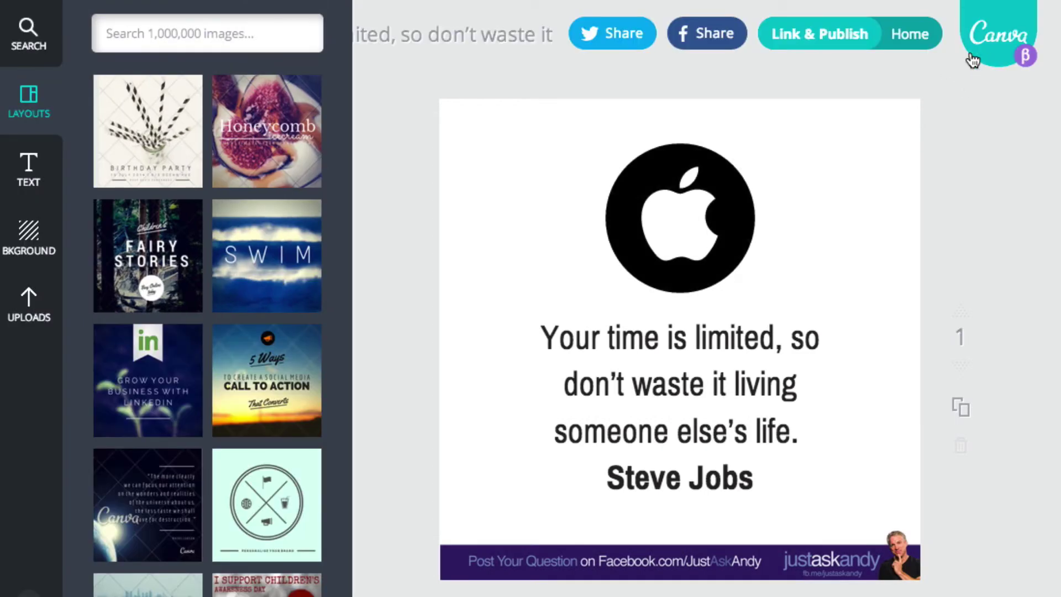
# Select the design's share link and view the extra publish options, and publish and download the design as an image.
pyautogui.click(832, 41)
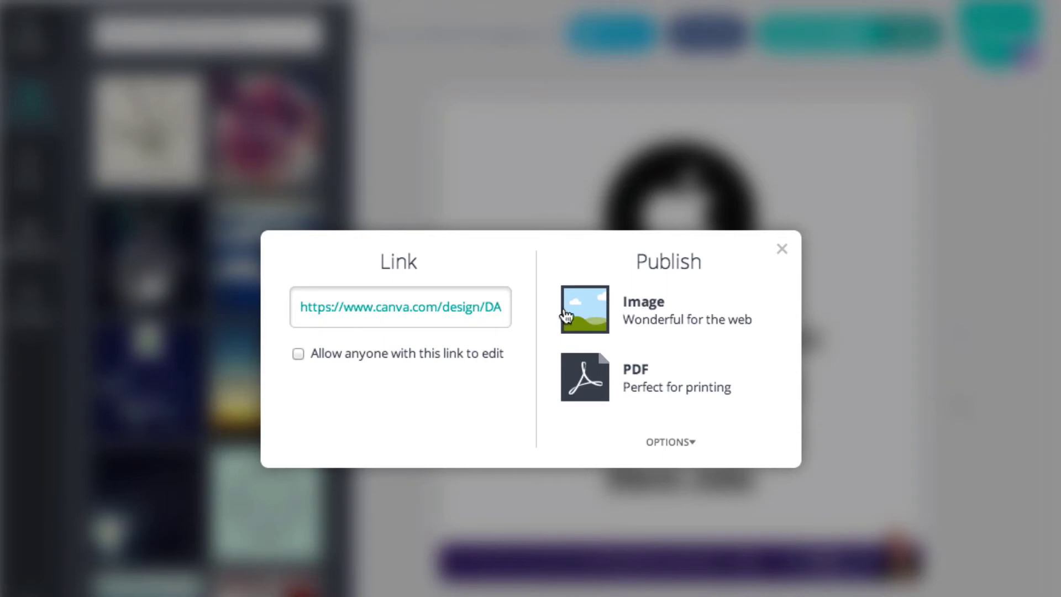
pyautogui.click(385, 307)
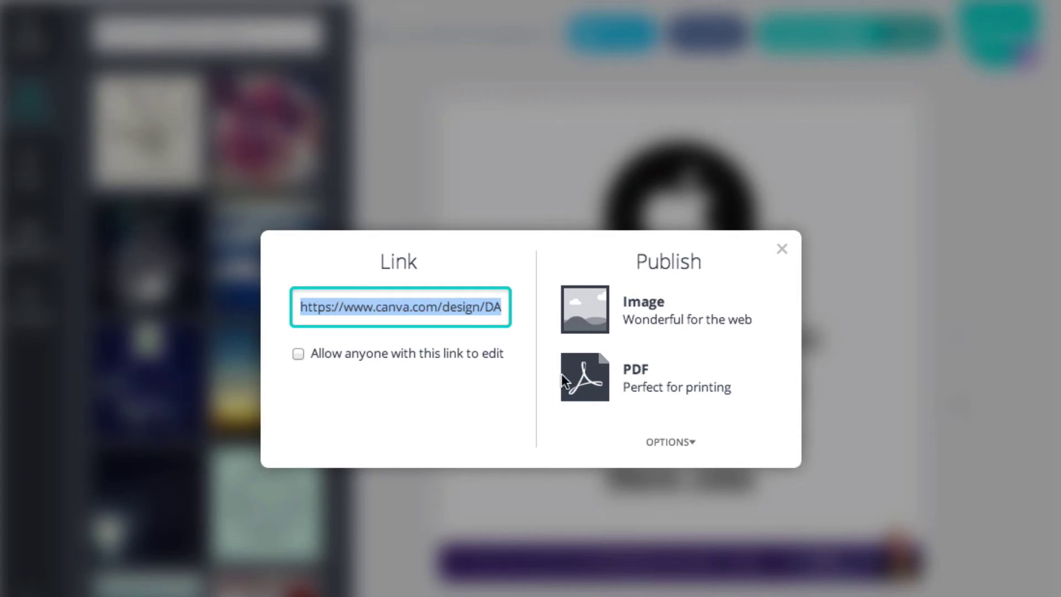
pyautogui.click(683, 442)
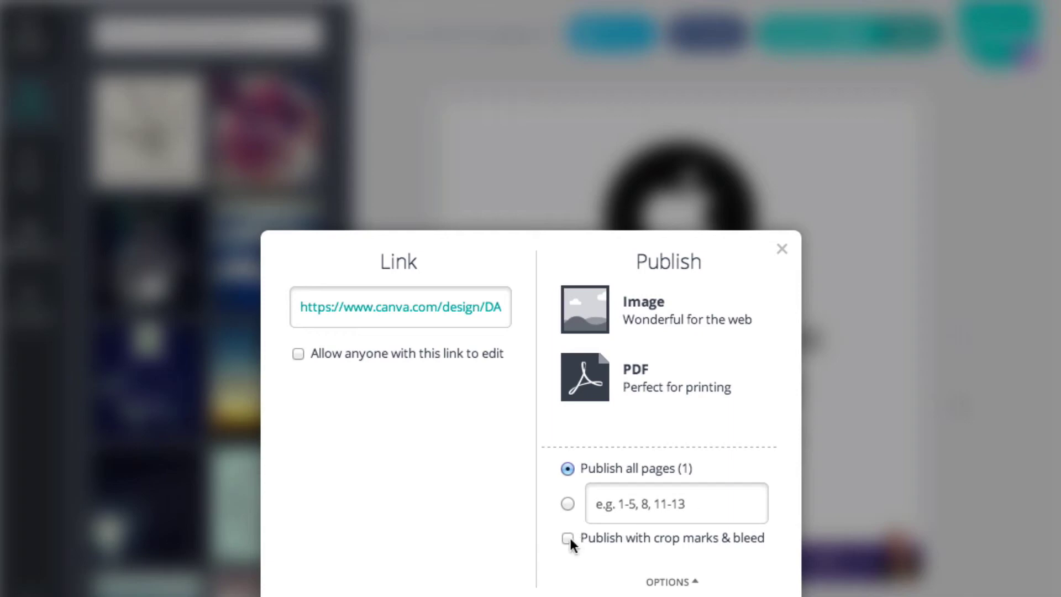
pyautogui.click(684, 582)
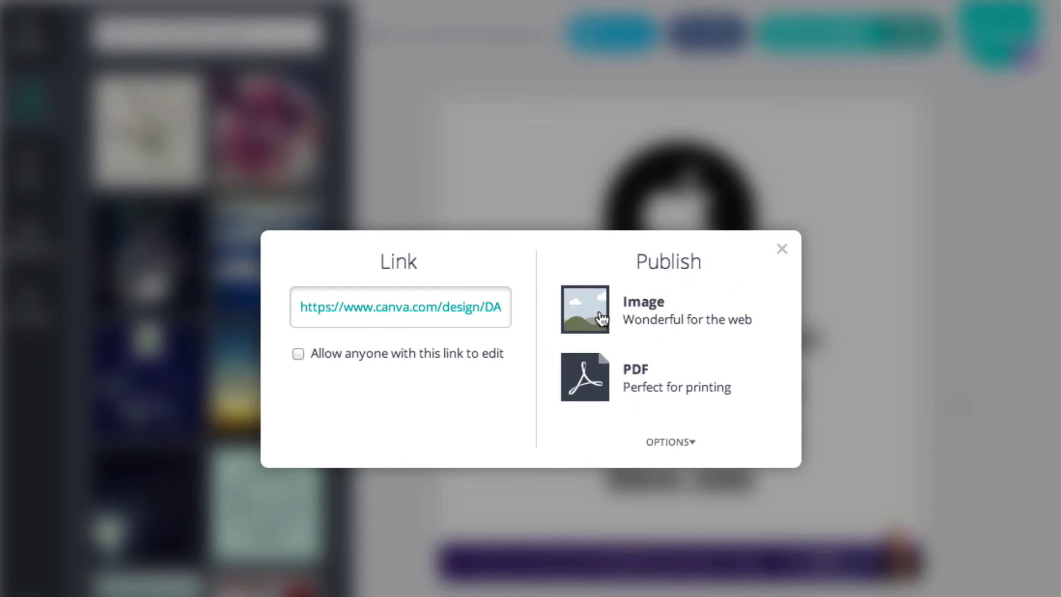
pyautogui.click(639, 306)
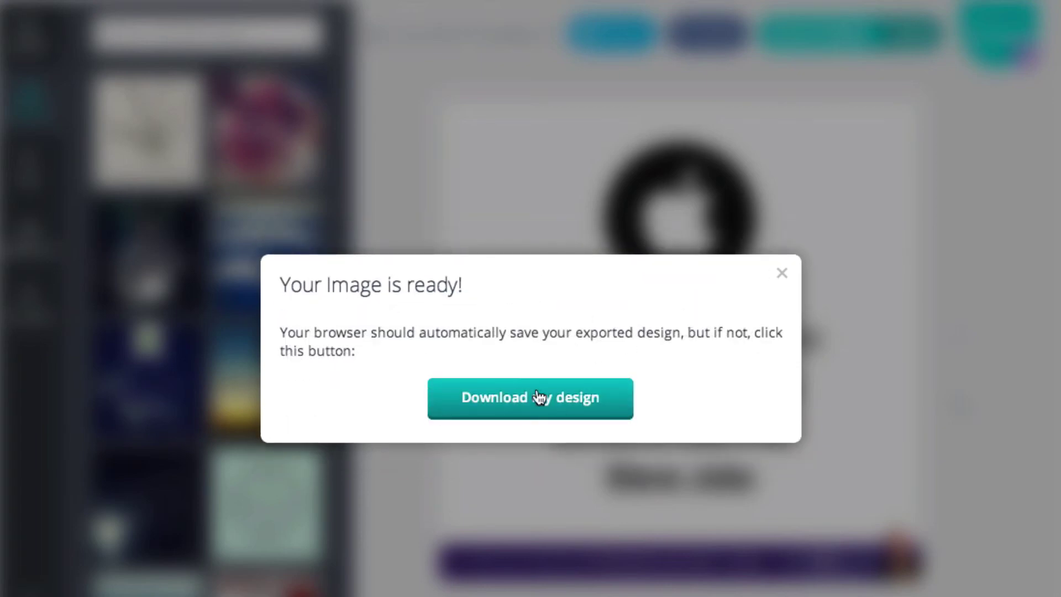
pyautogui.click(550, 403)
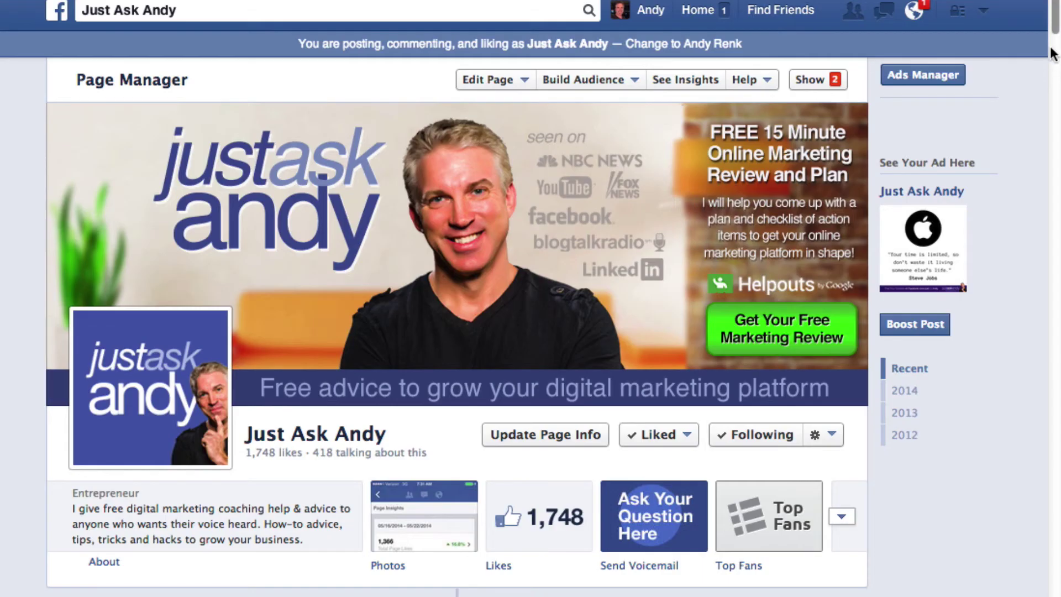
# Switch to the Just Ask Andy Facebook page and post "Your time is limited, so don't waste it (3).png" from Downloads as a photo without a caption.
pyautogui.scroll(-6, 1049, 25)
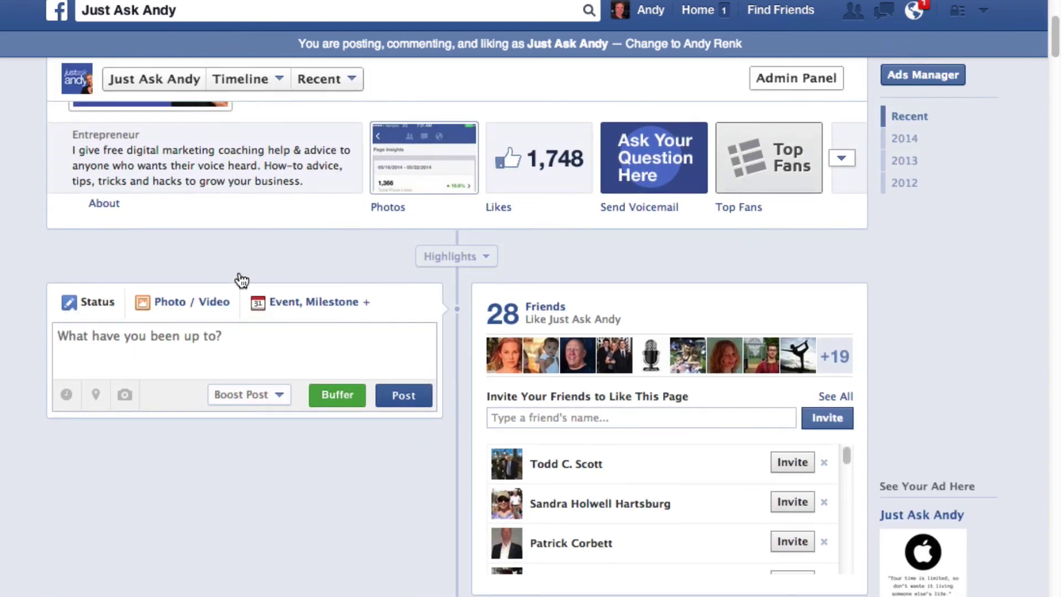
pyautogui.click(184, 307)
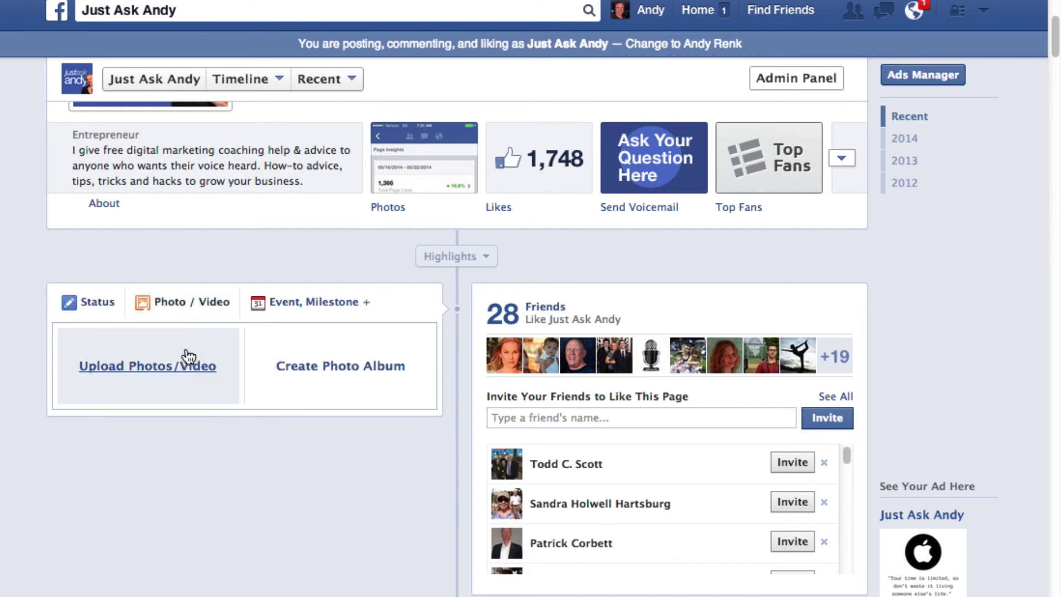
pyautogui.click(186, 377)
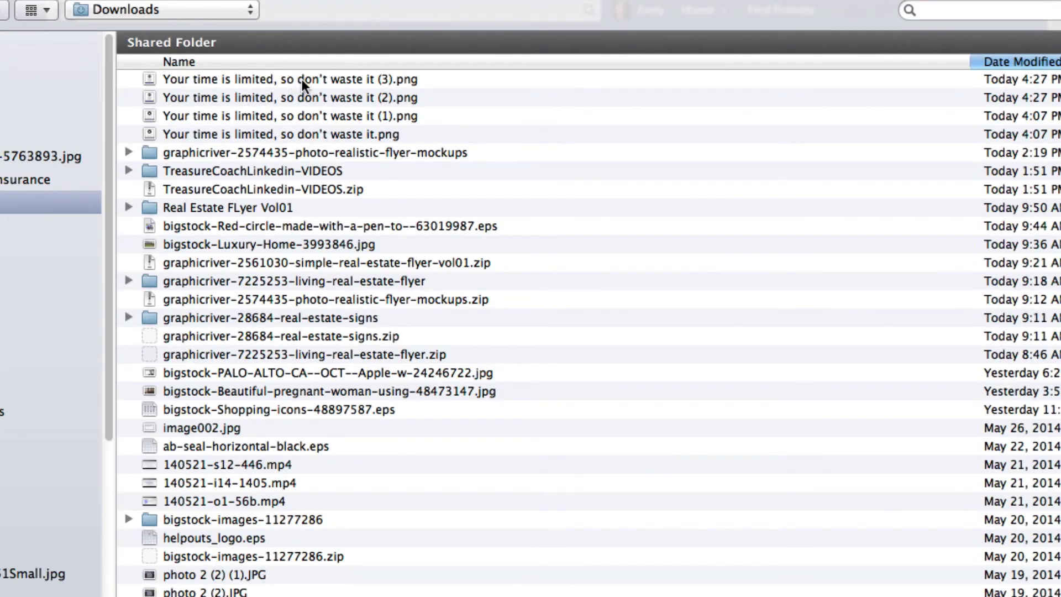
pyautogui.click(302, 81)
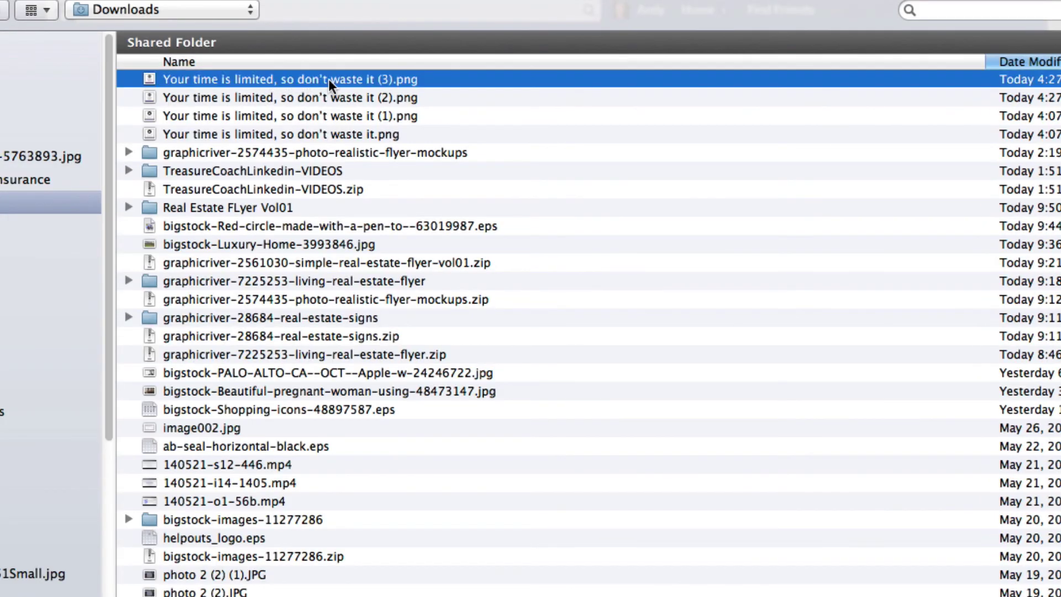
pyautogui.press('Return')
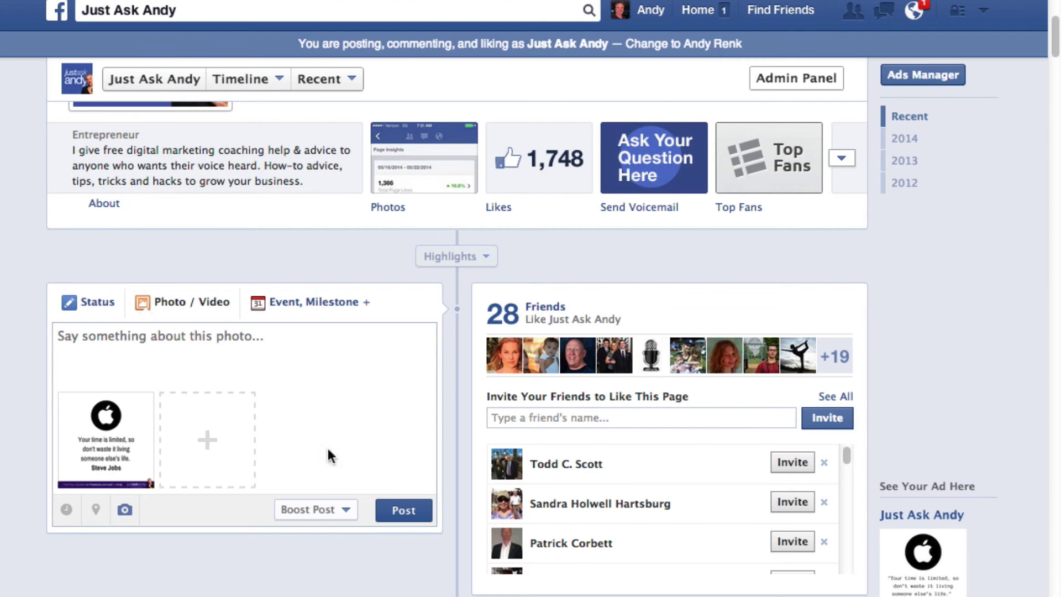
pyautogui.click(411, 511)
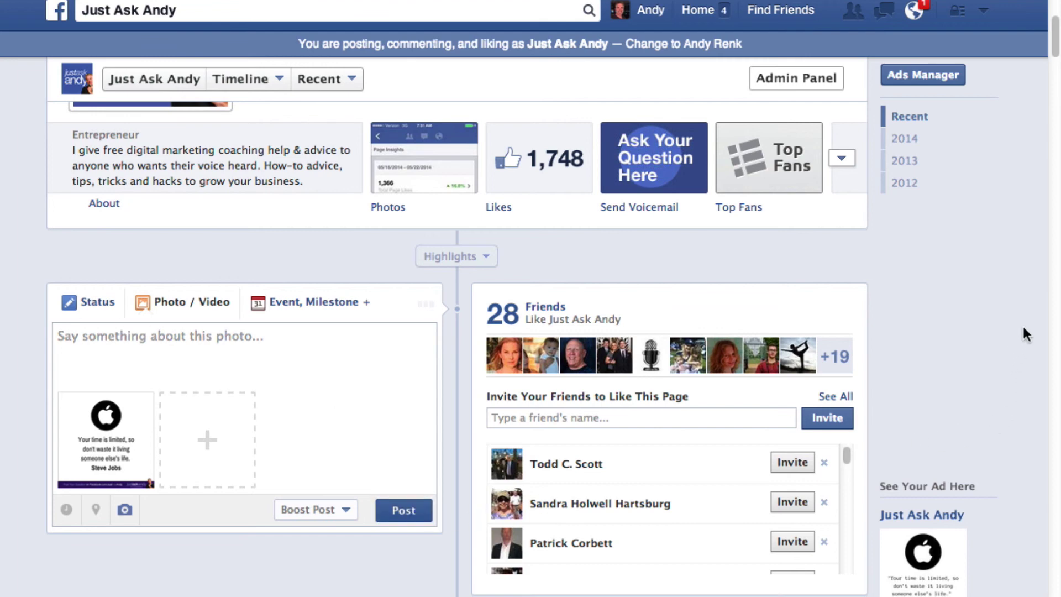
pyautogui.moveTo(1054, 47)
pyautogui.mouseDown()
pyautogui.moveTo(1055, 68)
pyautogui.moveTo(1055, 59)
pyautogui.mouseUp()
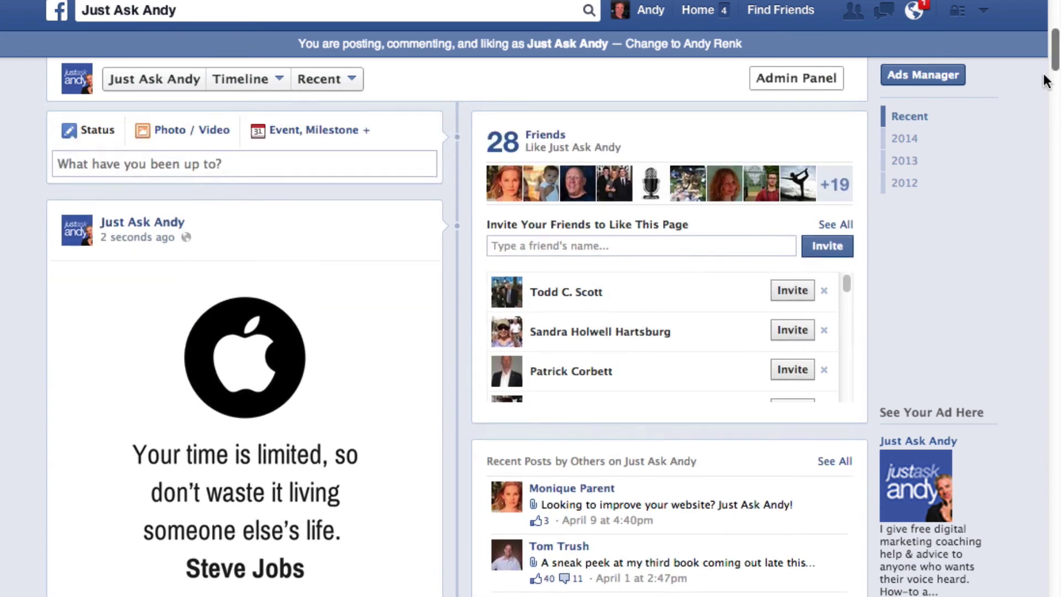